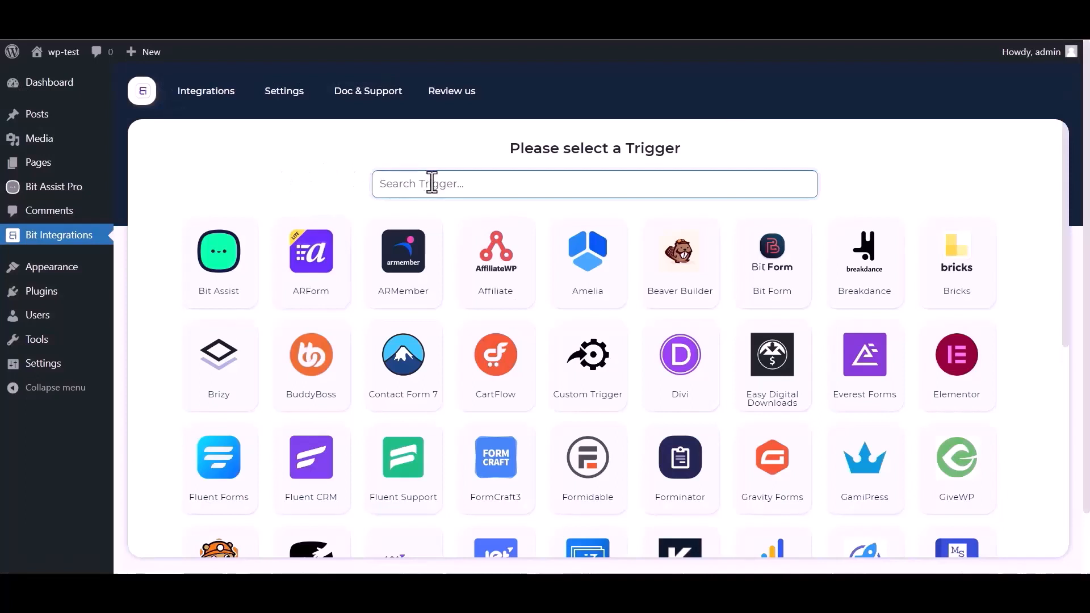
Select Bit Assist as the trigger, copy its webhook URL and start fetching the response
text(bit)
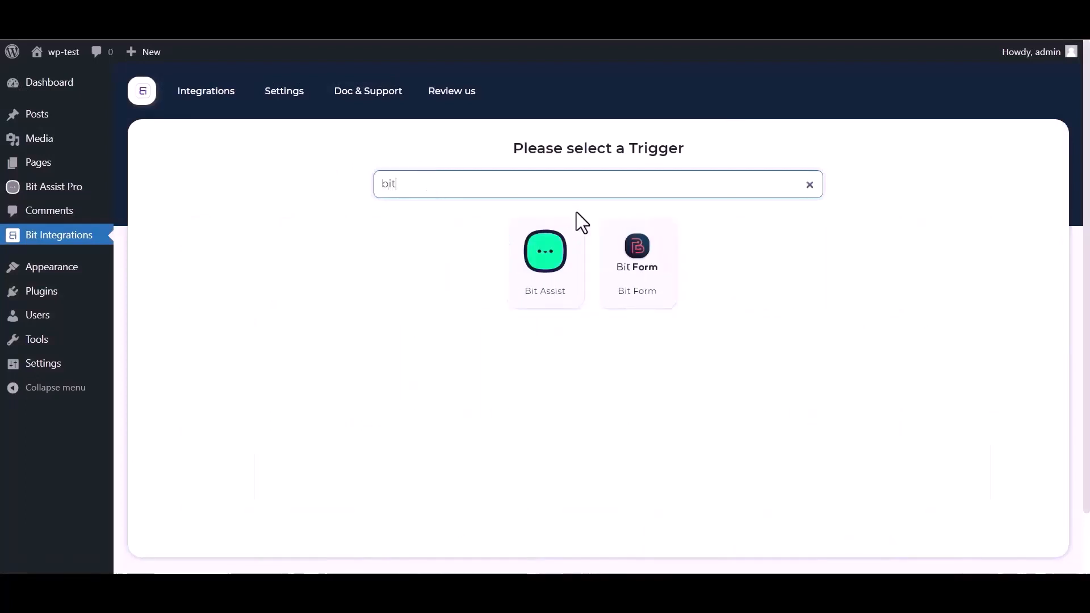
click(530, 280)
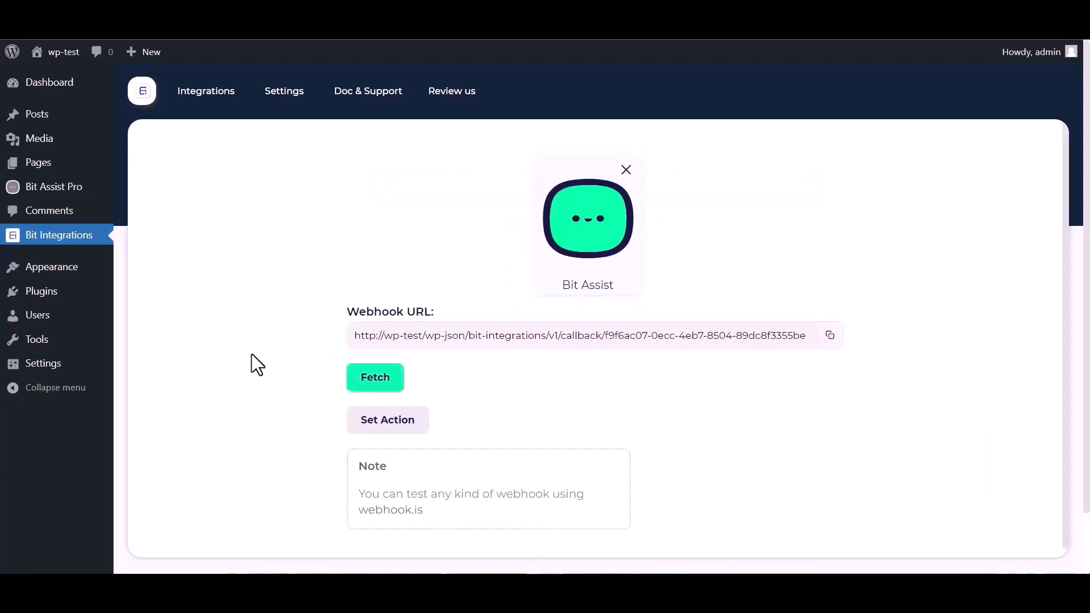
click(830, 336)
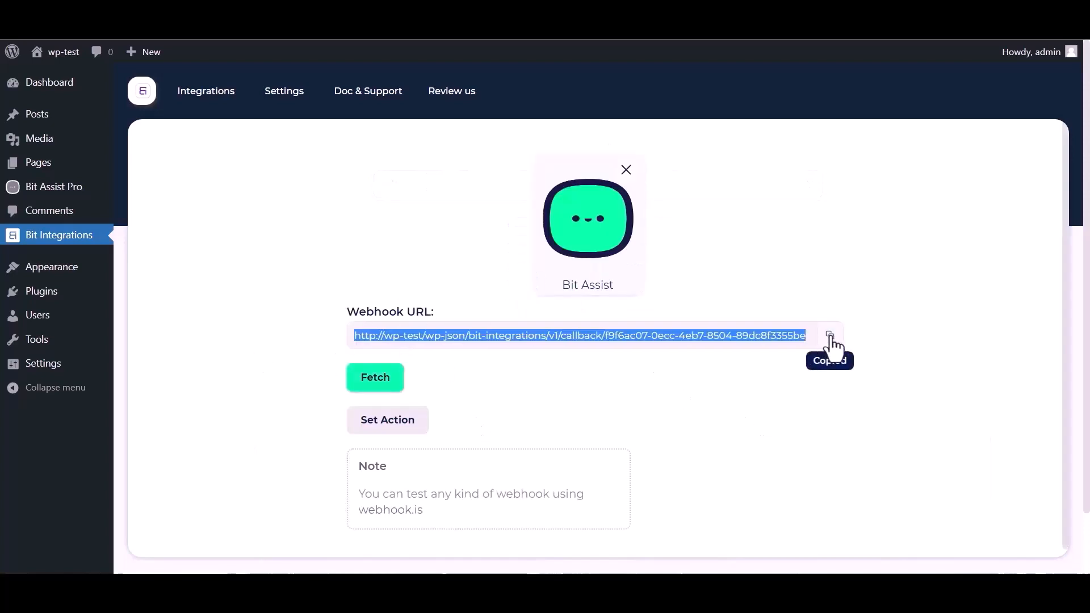
click(375, 381)
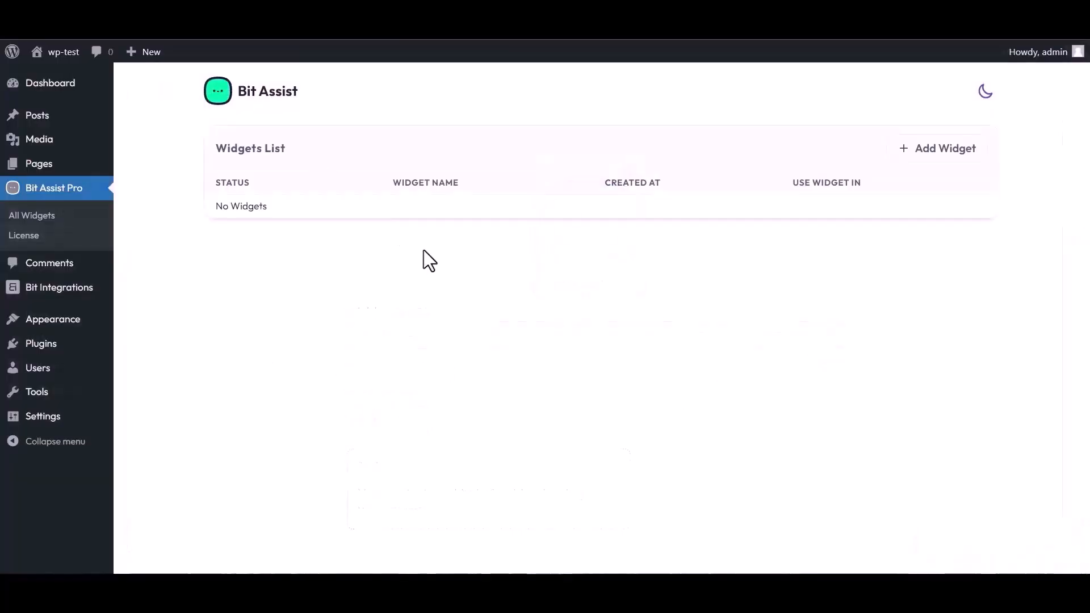
Create a new Bit Assist widget named "Bit Integrations"
click(942, 152)
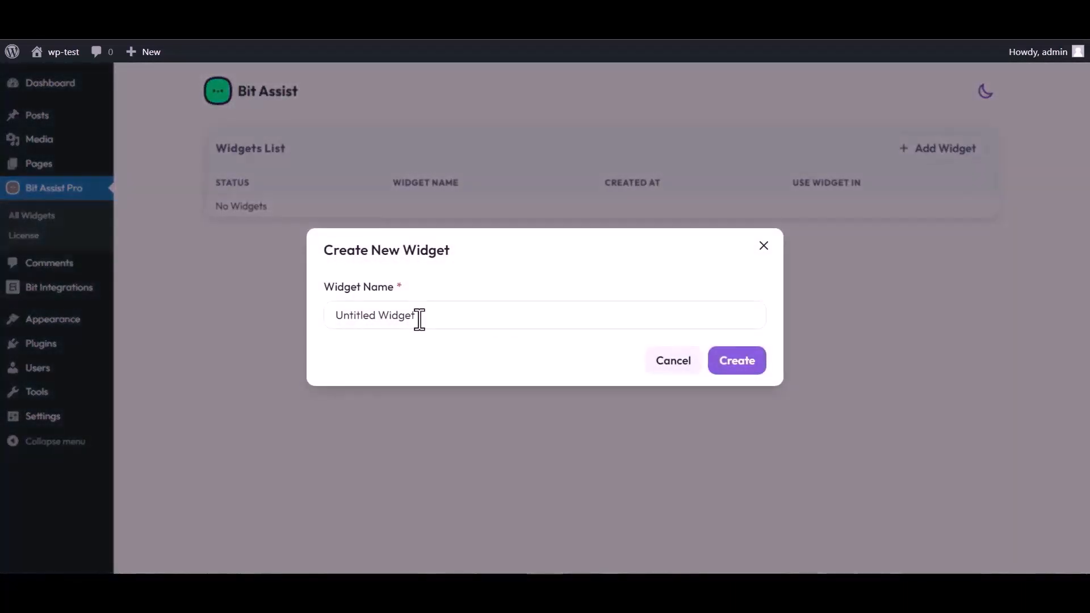
triple_click(422, 315)
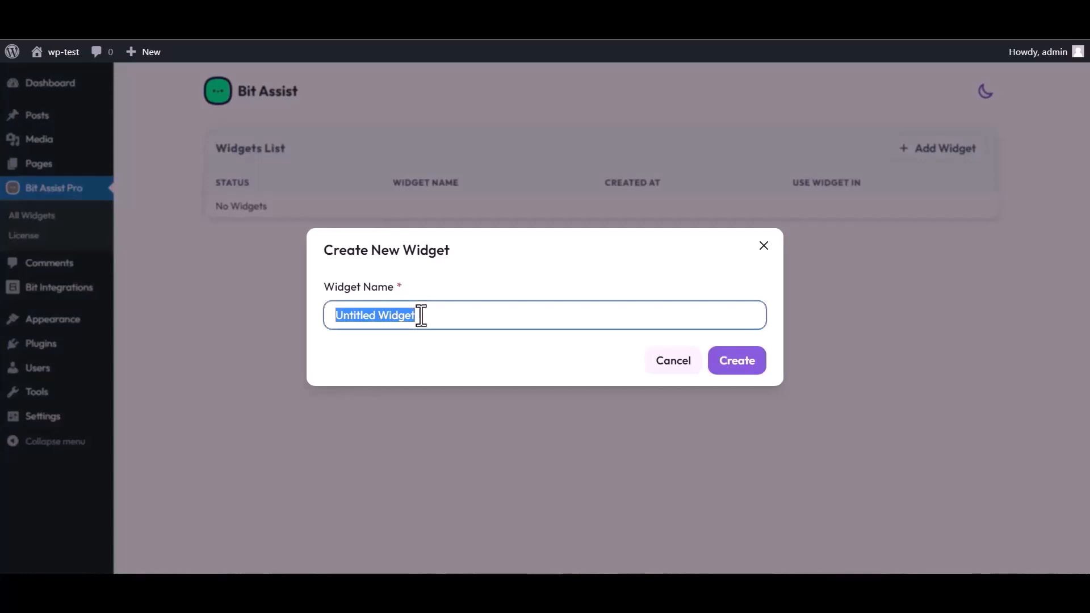
text(Bit )
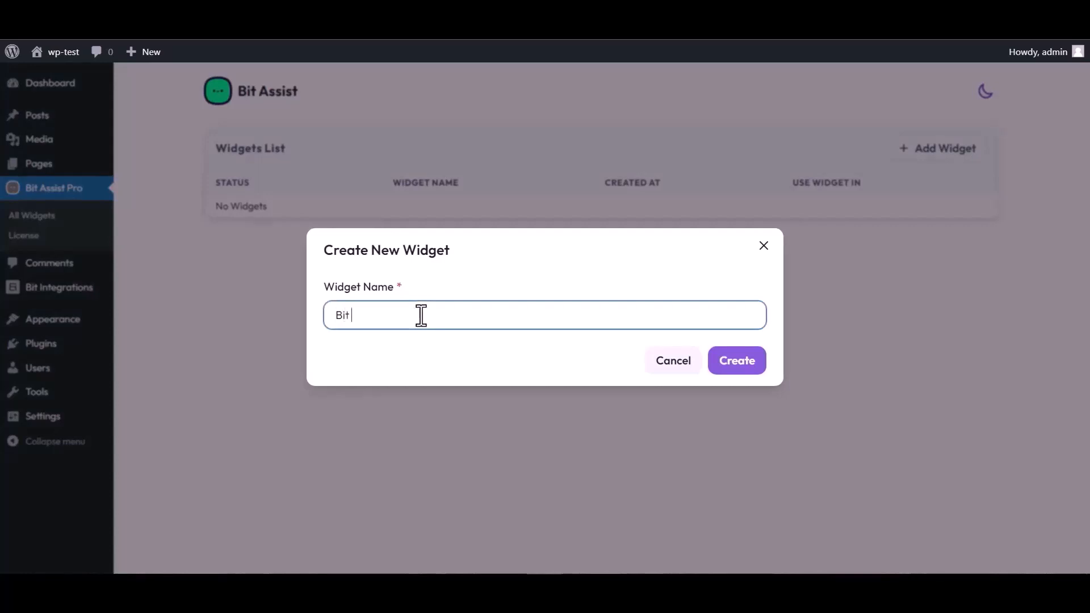
text(Integrations)
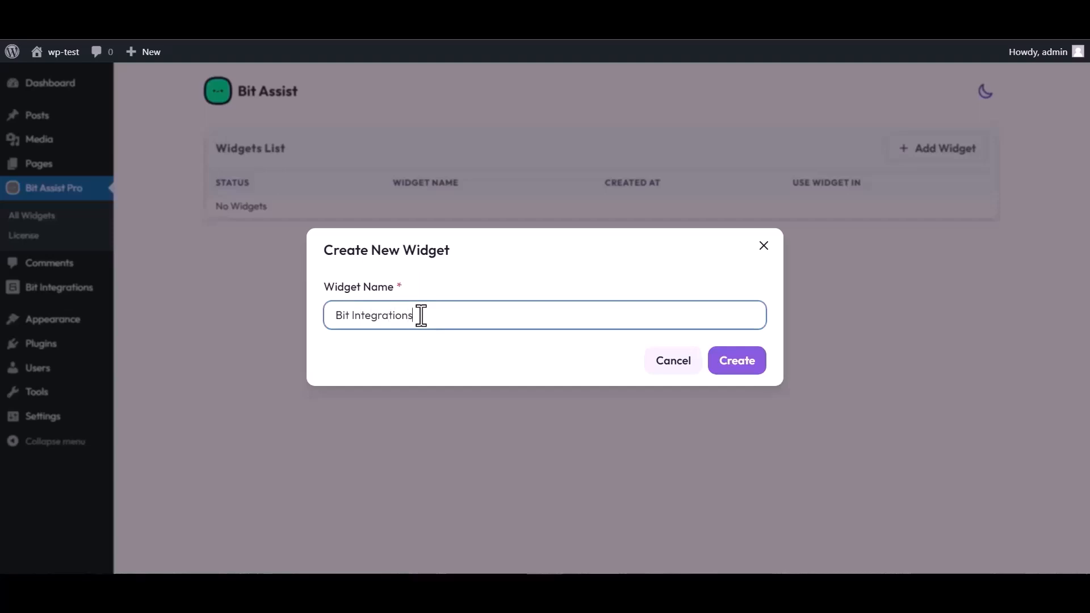
click(746, 369)
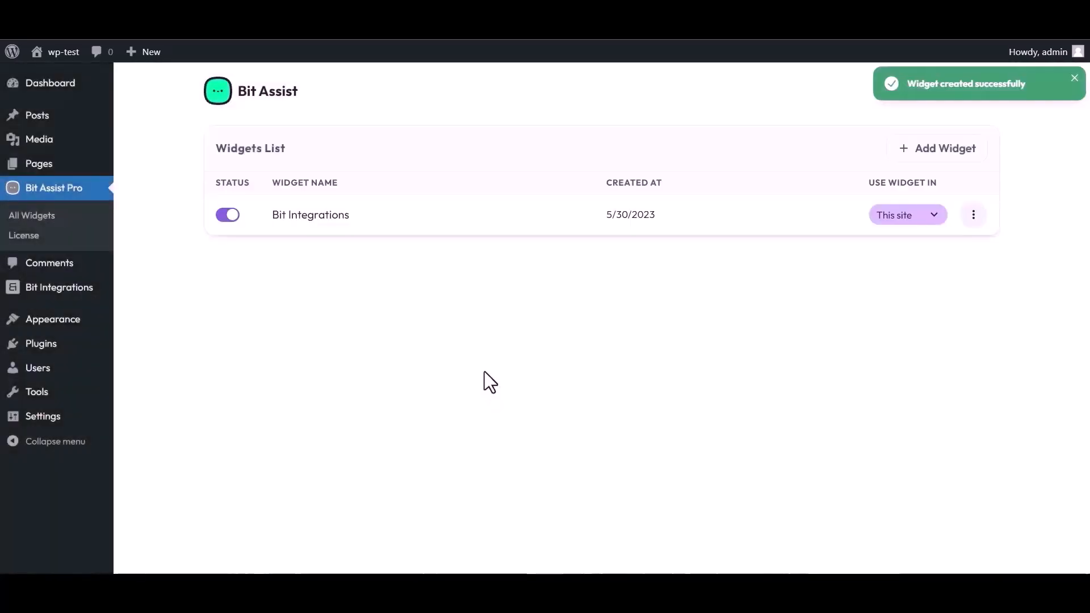
Open the Bit Integrations widget for editing and start a Custom Form channel titled "Bit Integrations"
click(974, 215)
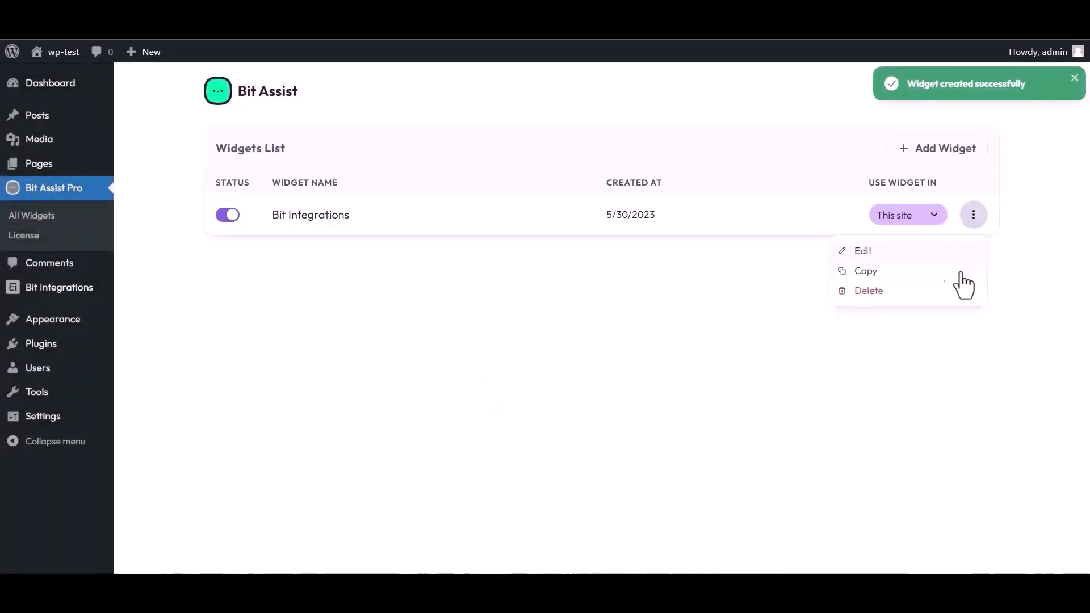
click(862, 252)
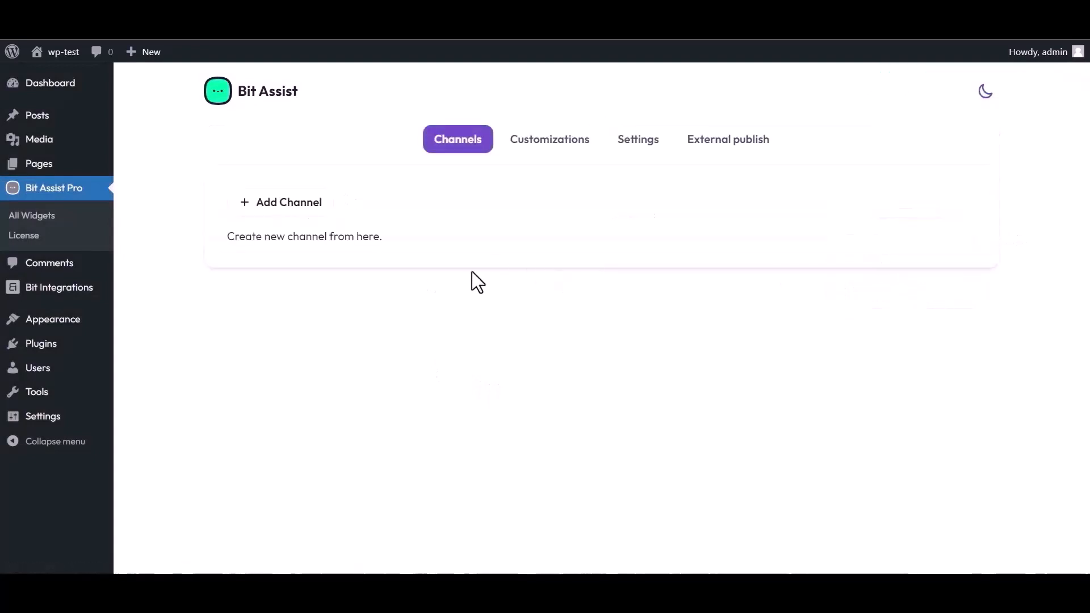
click(296, 208)
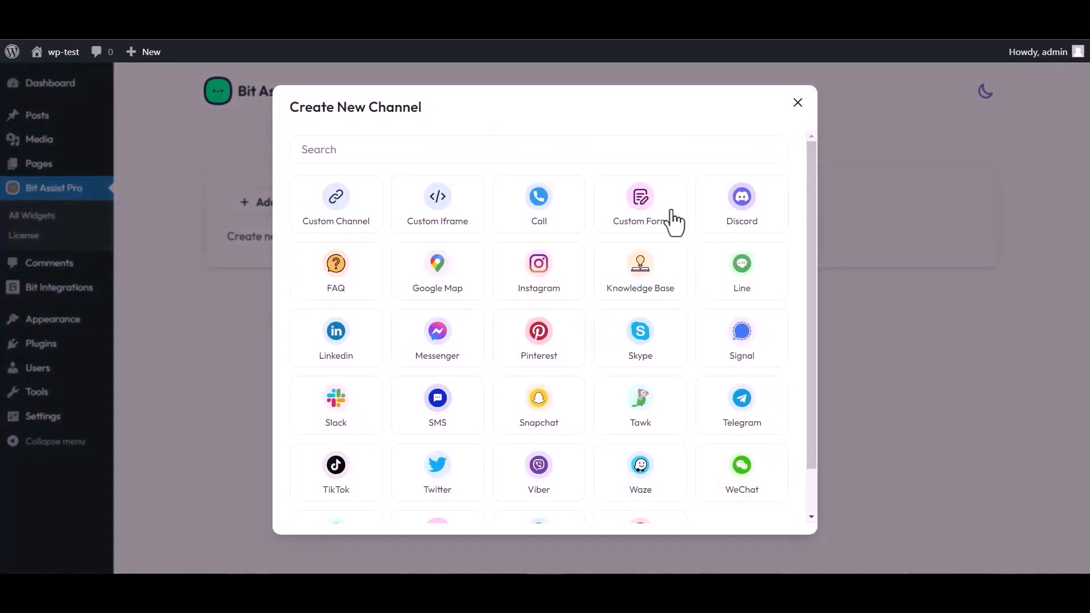
click(641, 214)
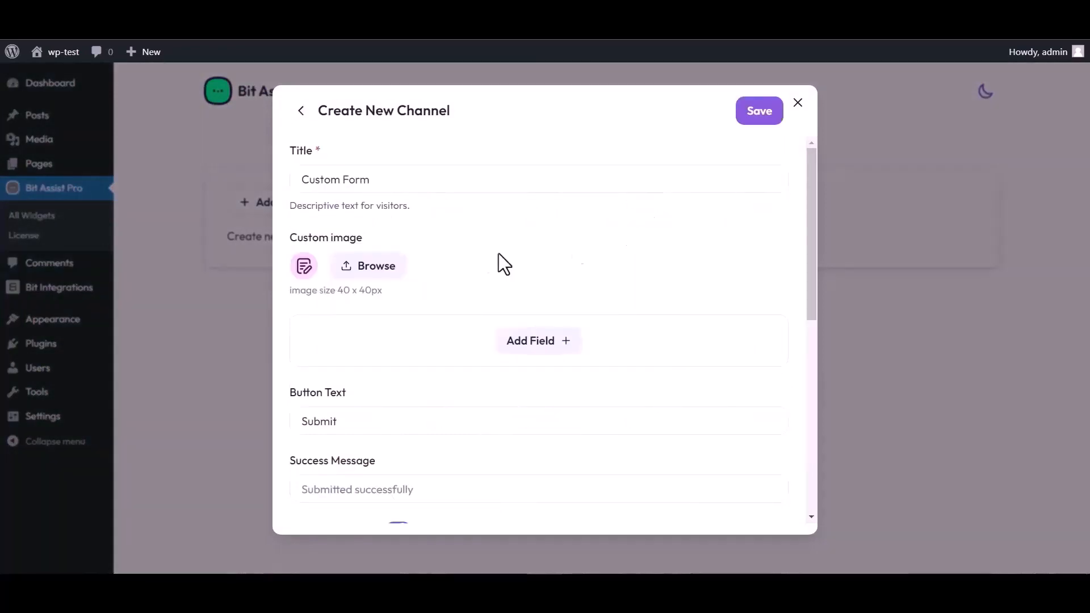
triple_click(382, 180)
text(B)
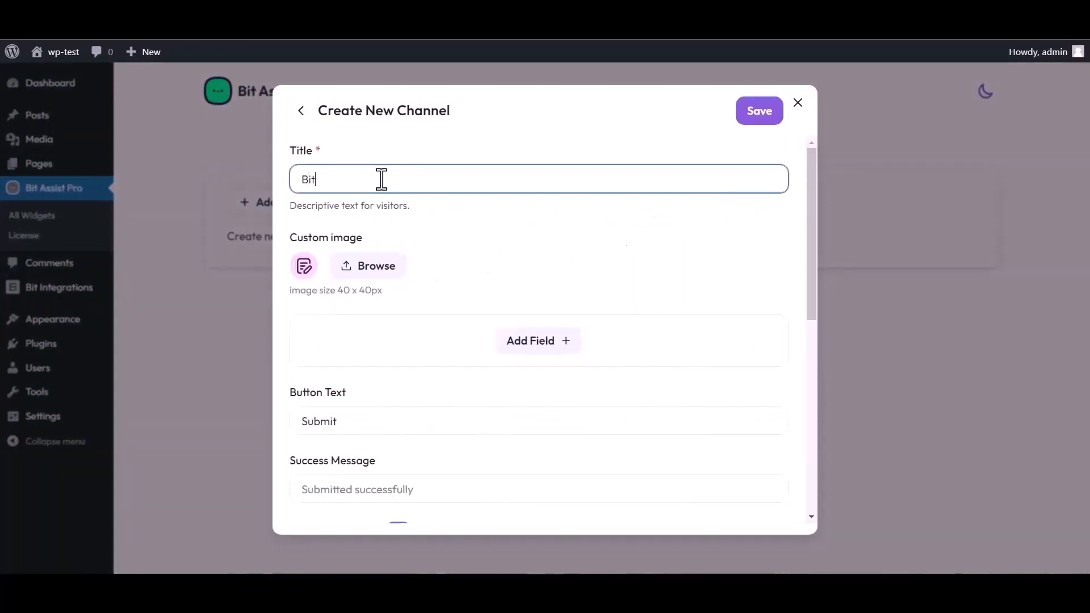
text(it  Integrations)
Add a Text, an Email and a Number field to the custom form
click(541, 344)
click(470, 381)
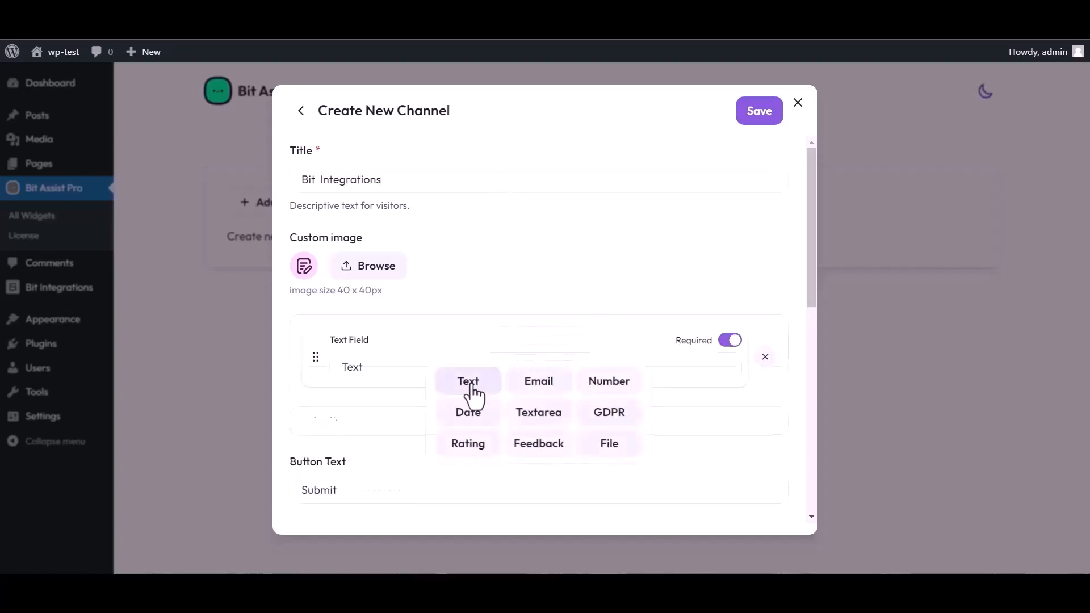
click(540, 410)
click(539, 450)
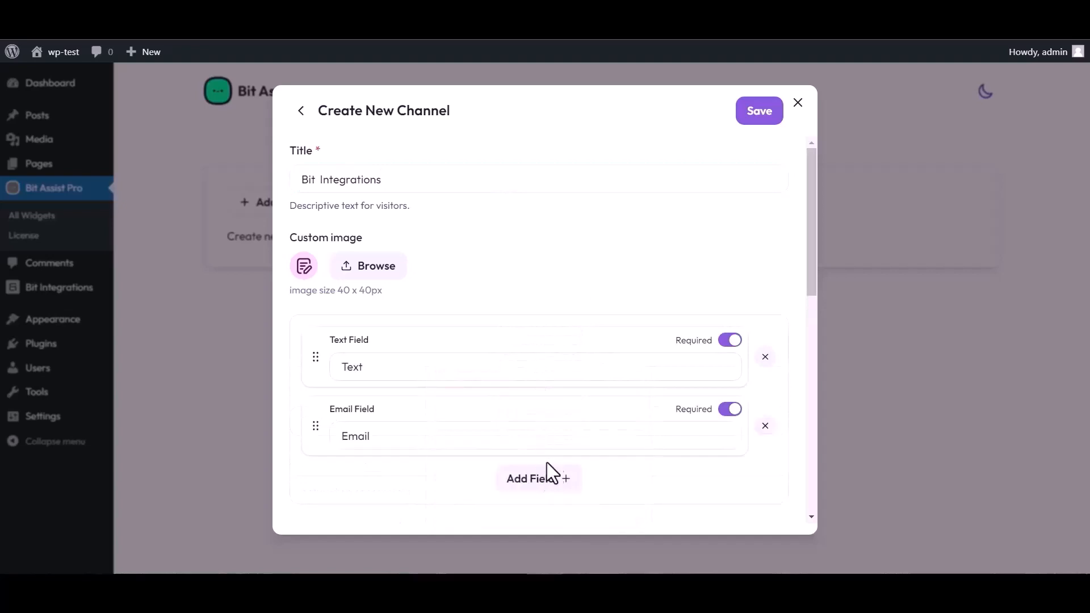
click(570, 478)
click(609, 378)
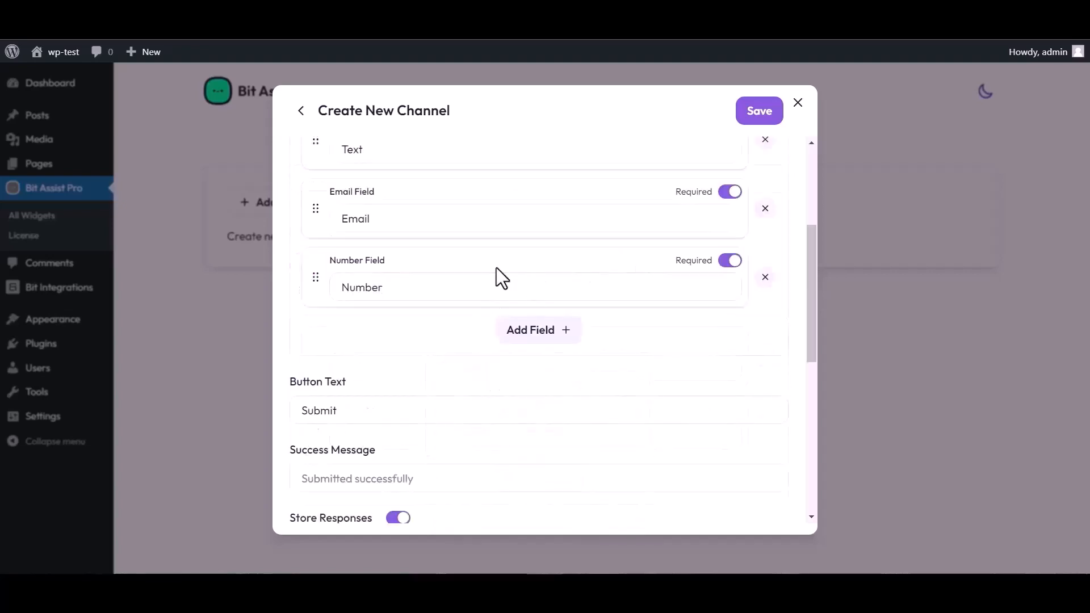
Change the label of the form's text field to "Name"
scroll(494, 268, up, 3)
click(377, 362)
double_click(372, 363)
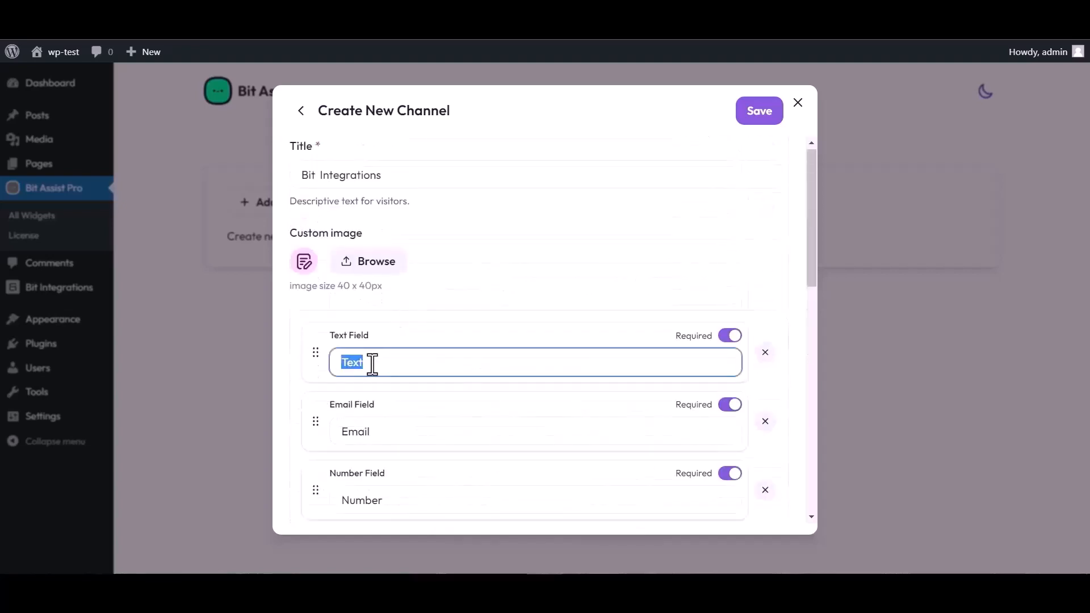
text(Name)
Paste the copied trigger address as the form's Webhook URL and save the new channel
scroll(500, 346, down, 4)
scroll(423, 474, down, 1)
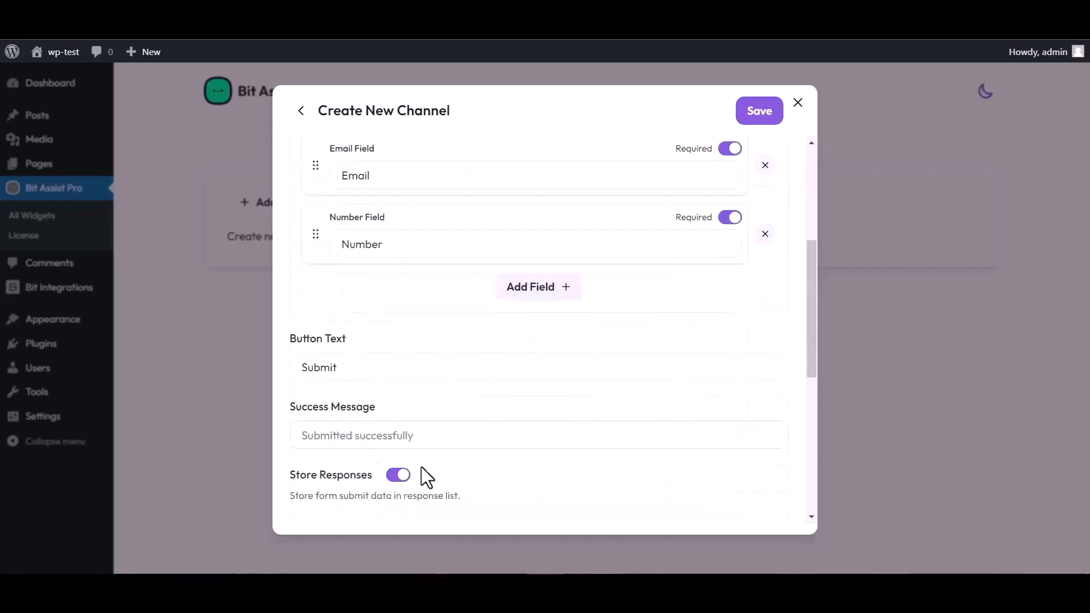
scroll(423, 475, down, 3)
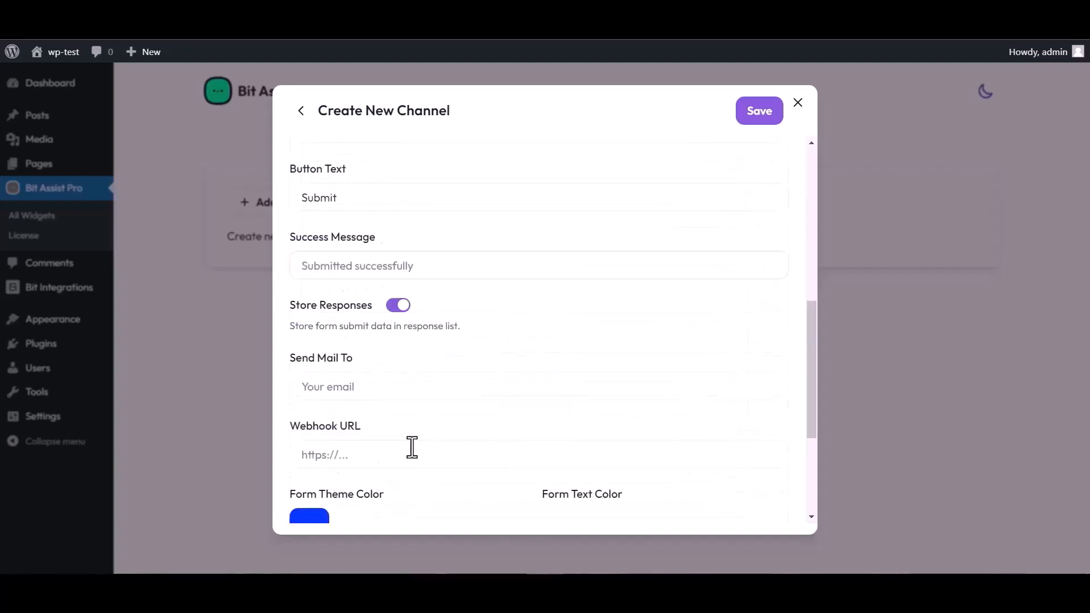
click(348, 456)
key(ctrl+v)
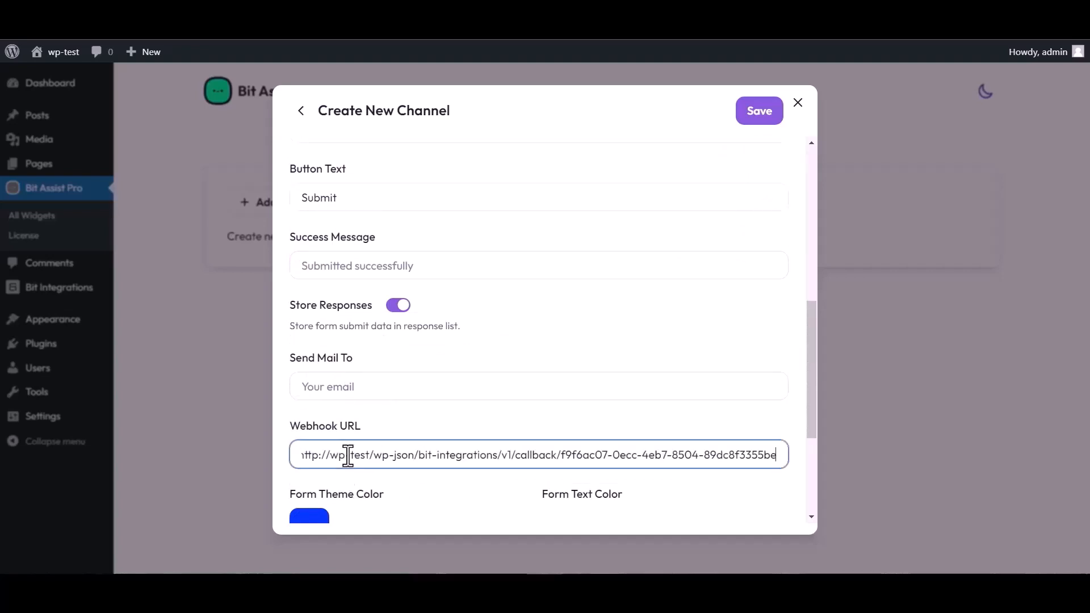
click(757, 119)
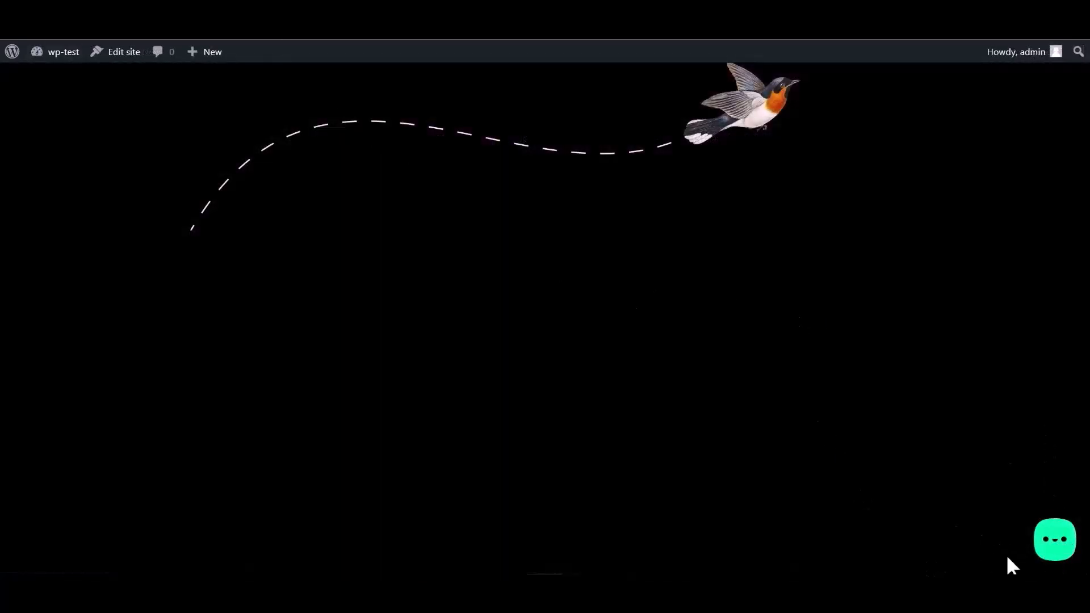
Open the Bit Integrations form from the website's chat widget and enter "Name" and "Email" in the first two fields
click(1051, 544)
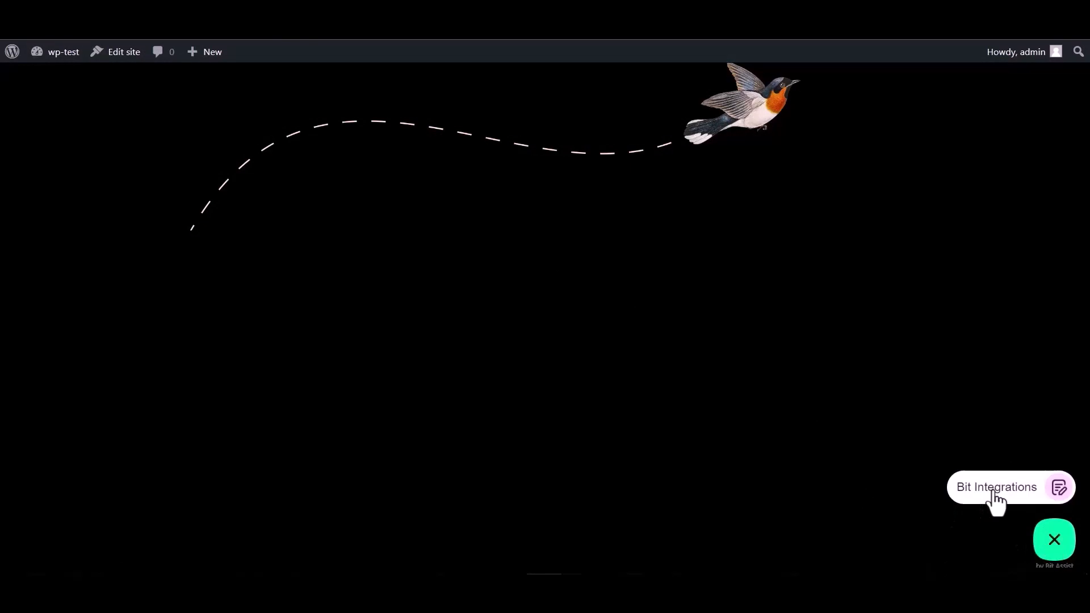
click(995, 492)
click(914, 363)
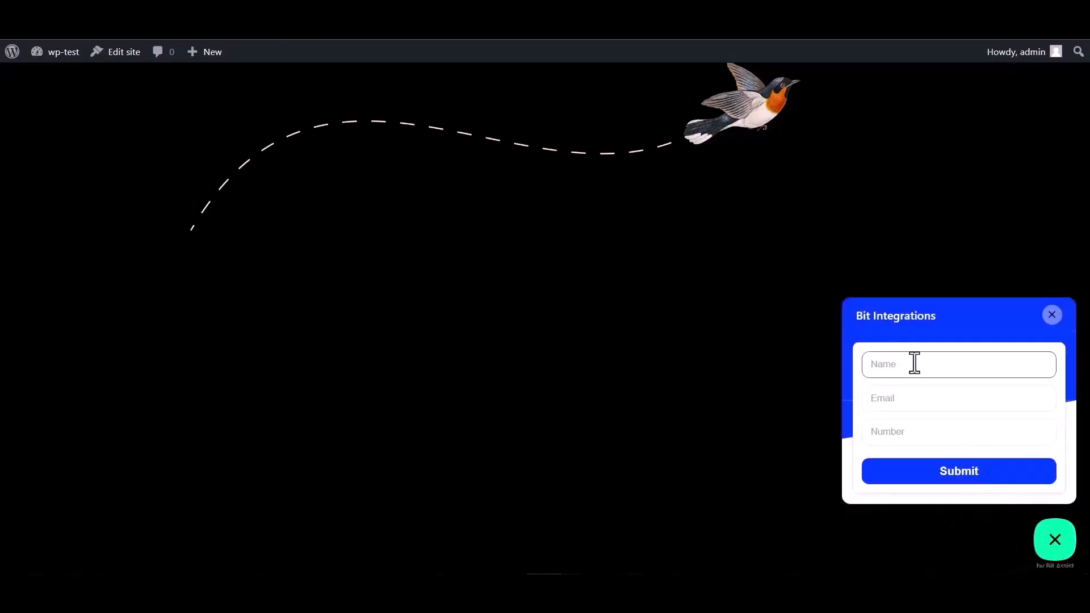
click(907, 434)
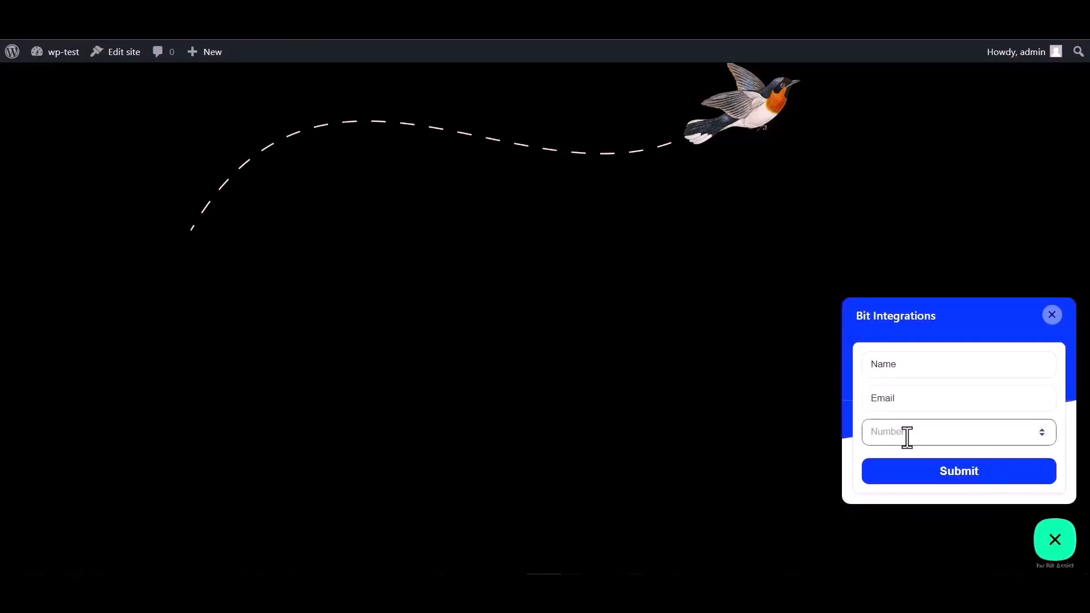
Complete the entry in the form's Email field so it is a full e-mail address
double_click(908, 365)
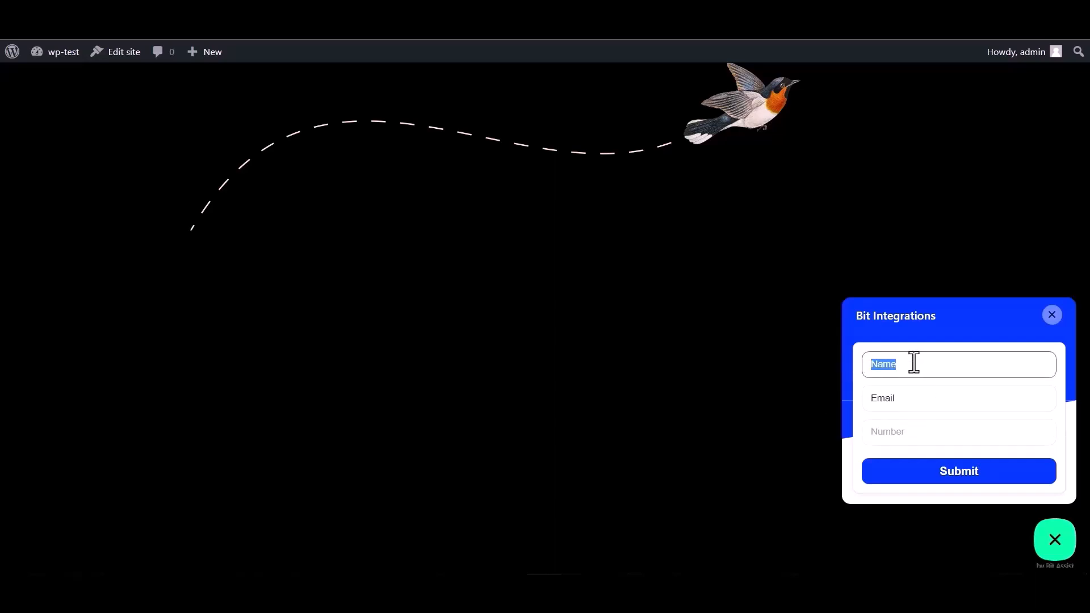
click(907, 401)
double_click(907, 400)
click(908, 399)
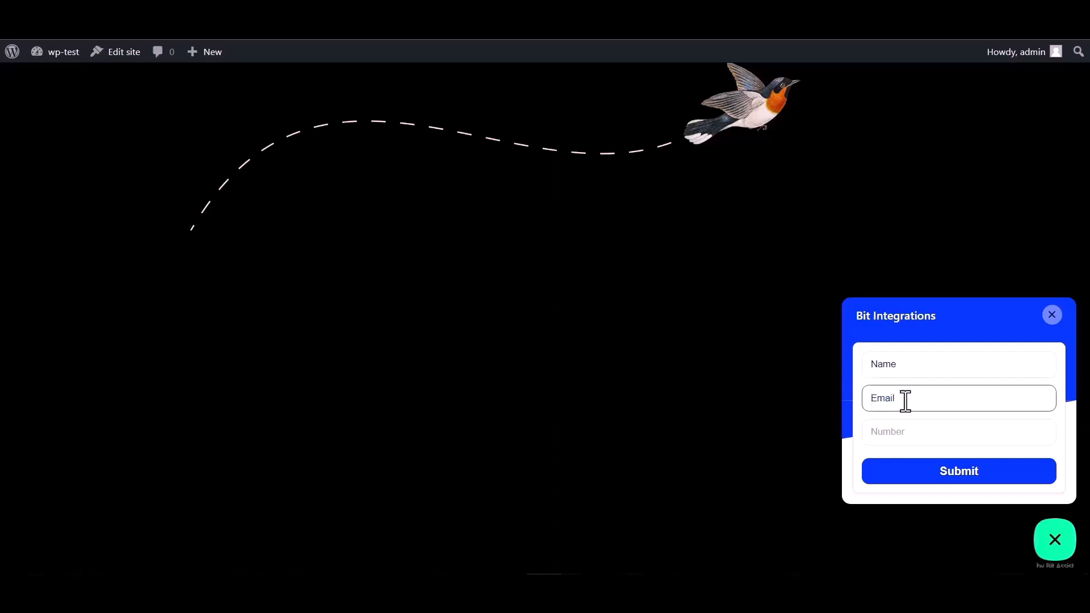
double_click(910, 397)
click(911, 398)
text(@gmail.com)
Fill the Number field with zeros and submit the test form
click(887, 432)
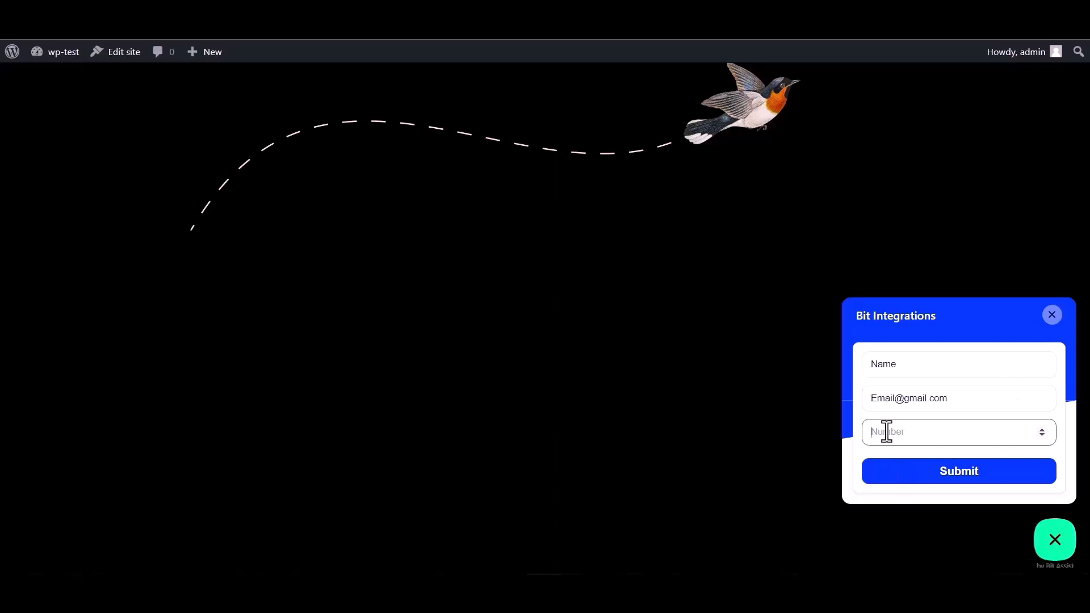
text(000000)
click(952, 487)
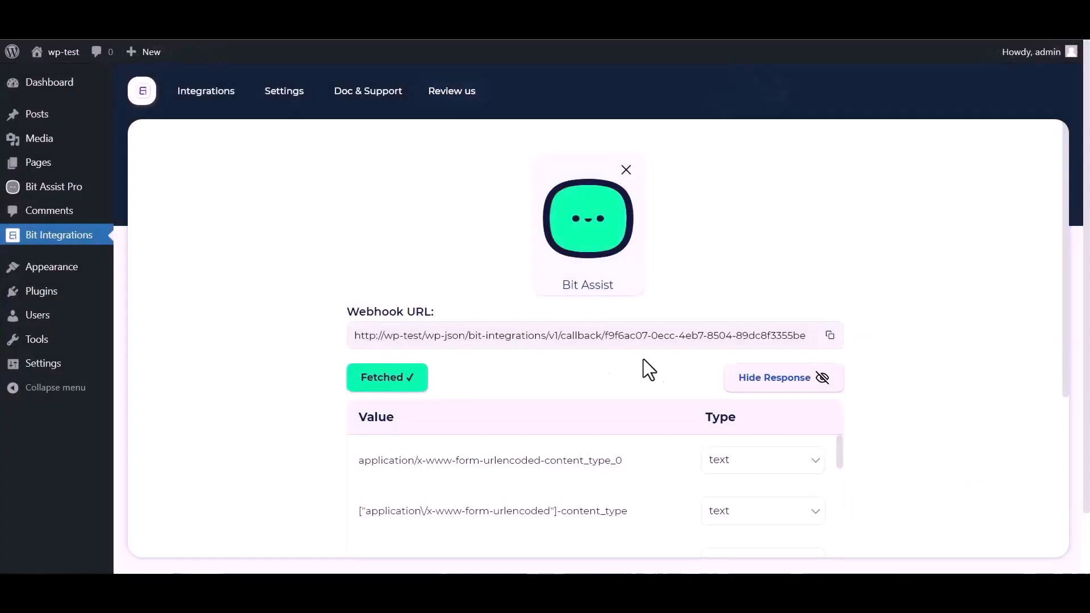
Review the response fetched by the Bit Assist trigger and select Moosend as the integration's action
scroll(738, 349, down, 2)
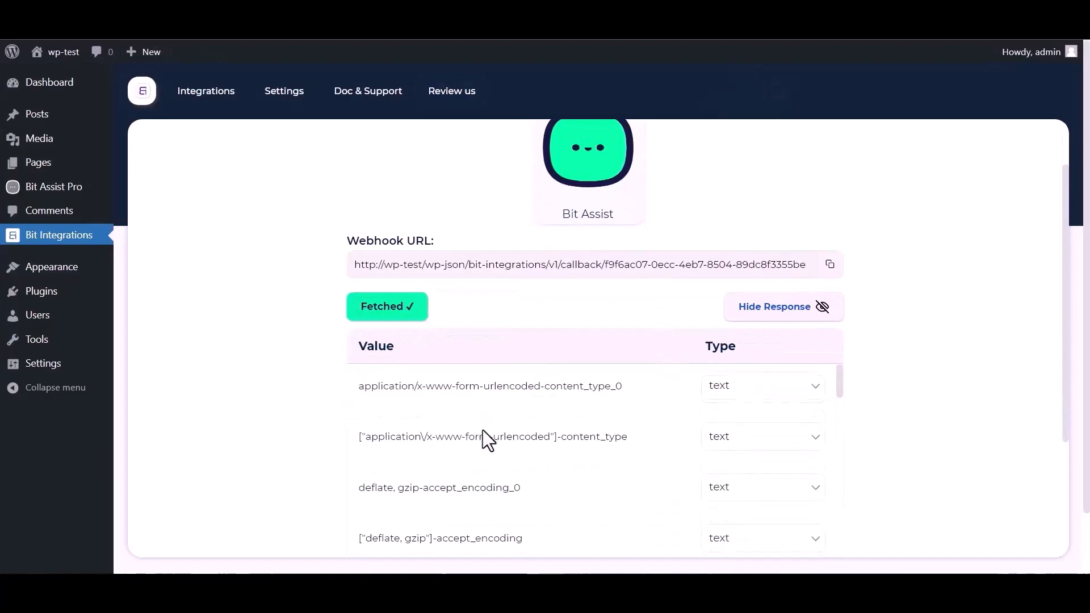
scroll(511, 433, down, 4)
scroll(535, 429, down, 5)
scroll(312, 450, down, 5)
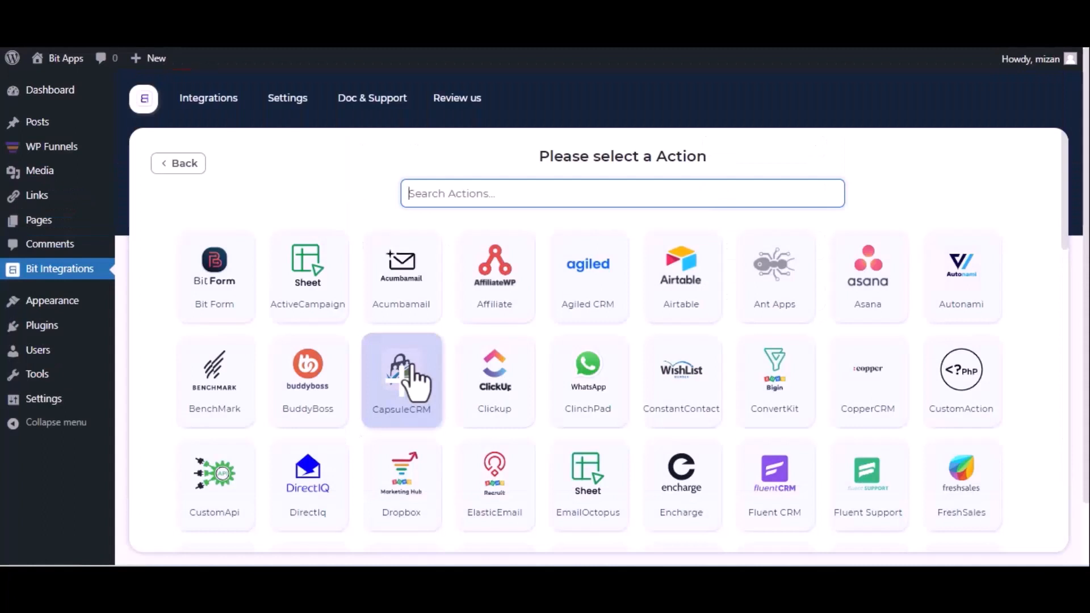
text(mo)
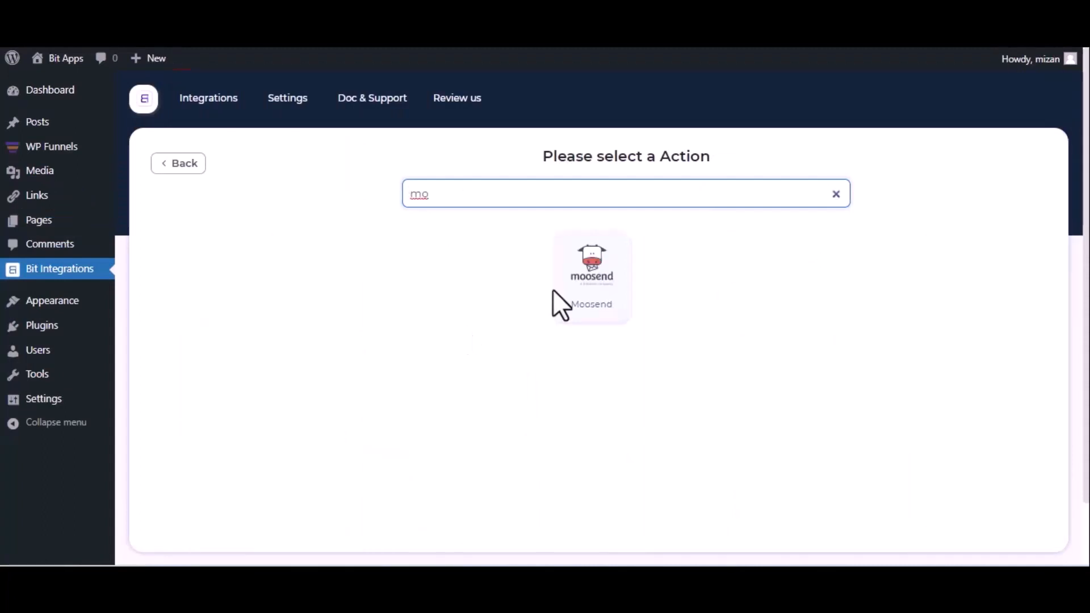
click(576, 286)
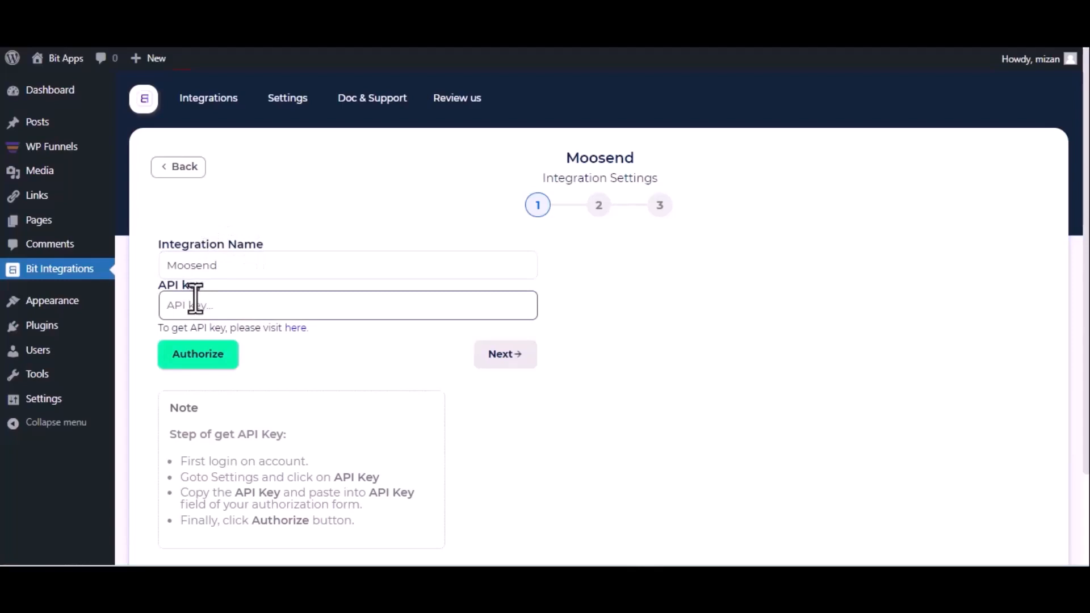
Open Moosend from the API key help link and copy the API key from the account settings
click(298, 330)
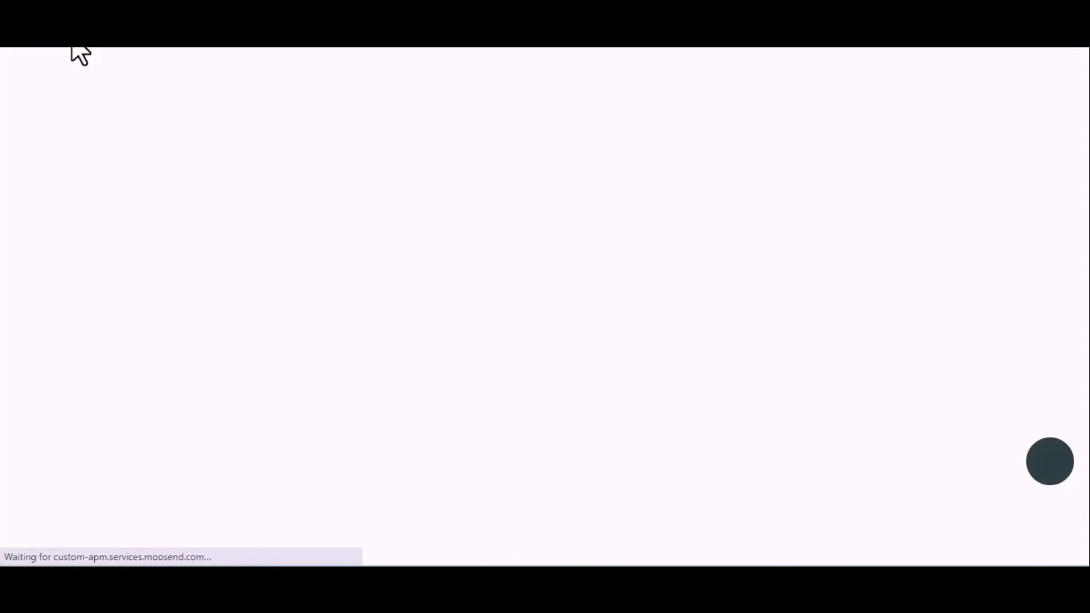
click(1050, 80)
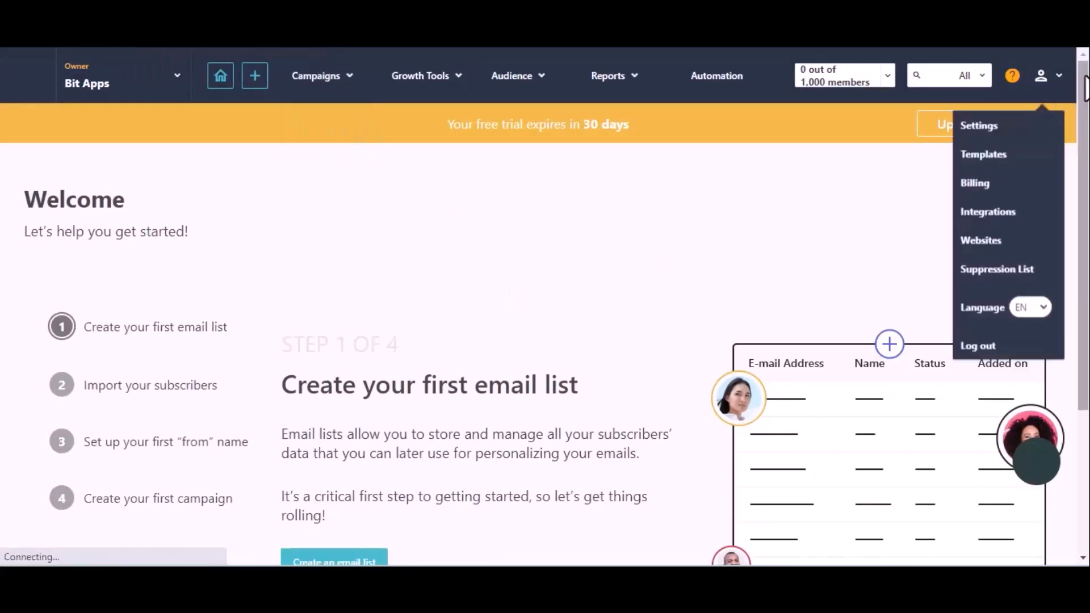
click(1006, 130)
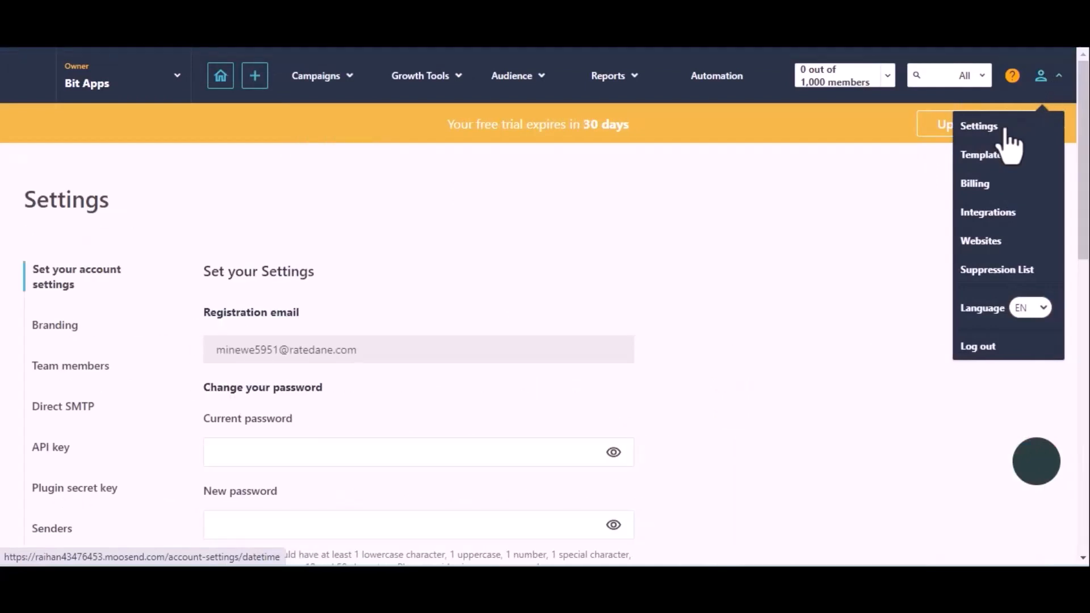
click(51, 451)
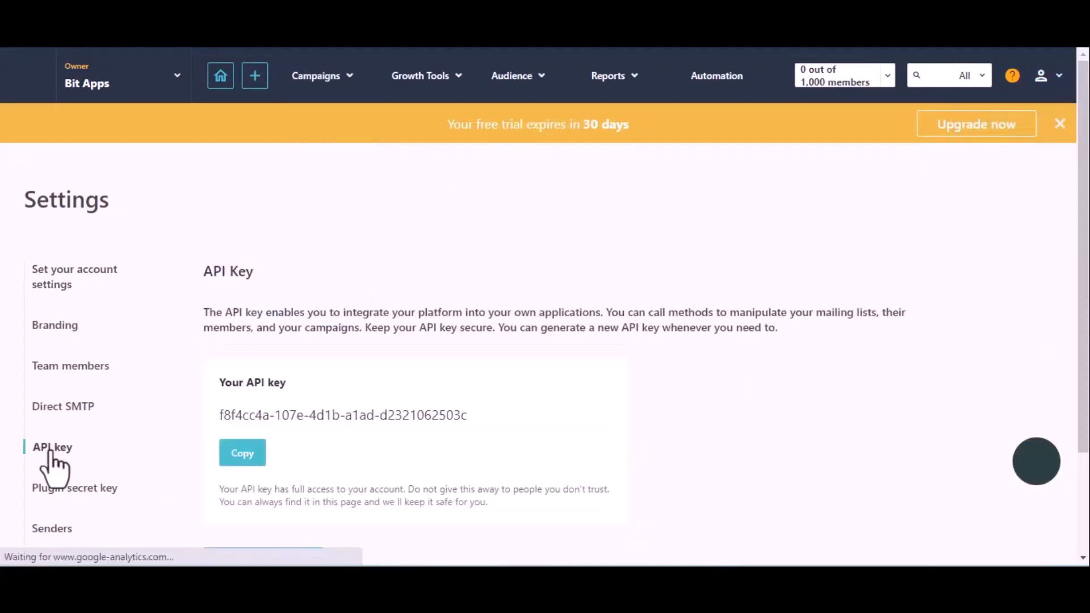
click(236, 452)
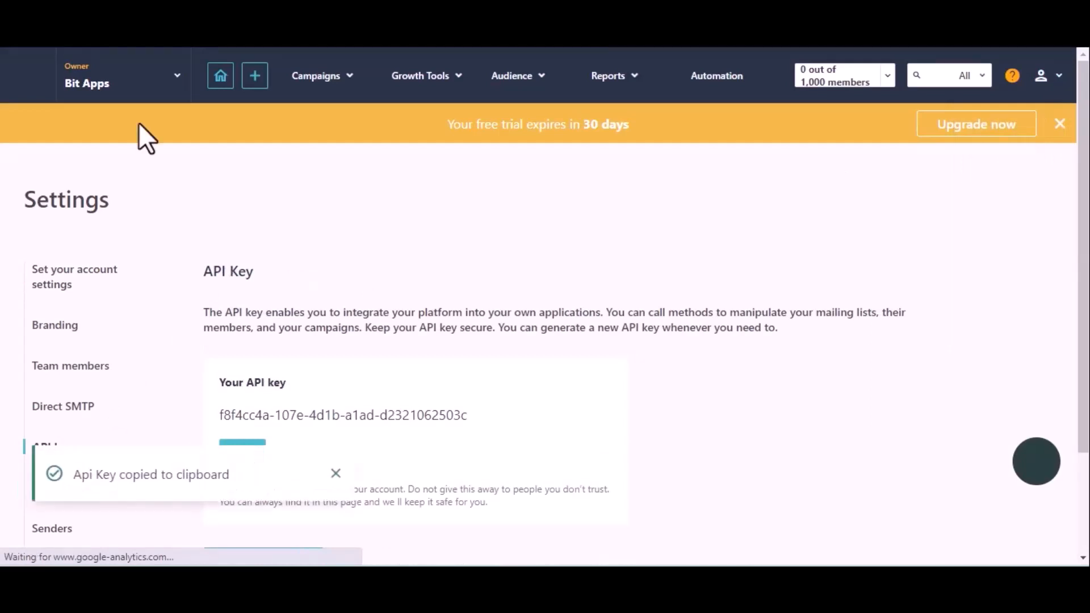
Back in Bit Integrations, paste the API key into the Moosend settings, authorize the connection and continue to the second stage
click(108, 32)
click(275, 305)
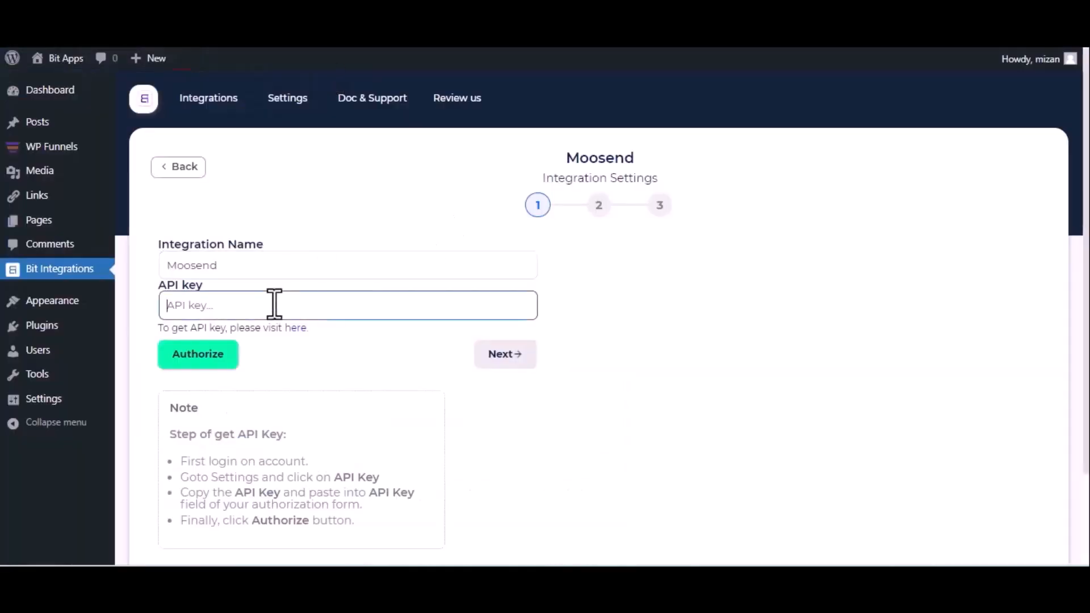
key(ctrl+v)
click(218, 358)
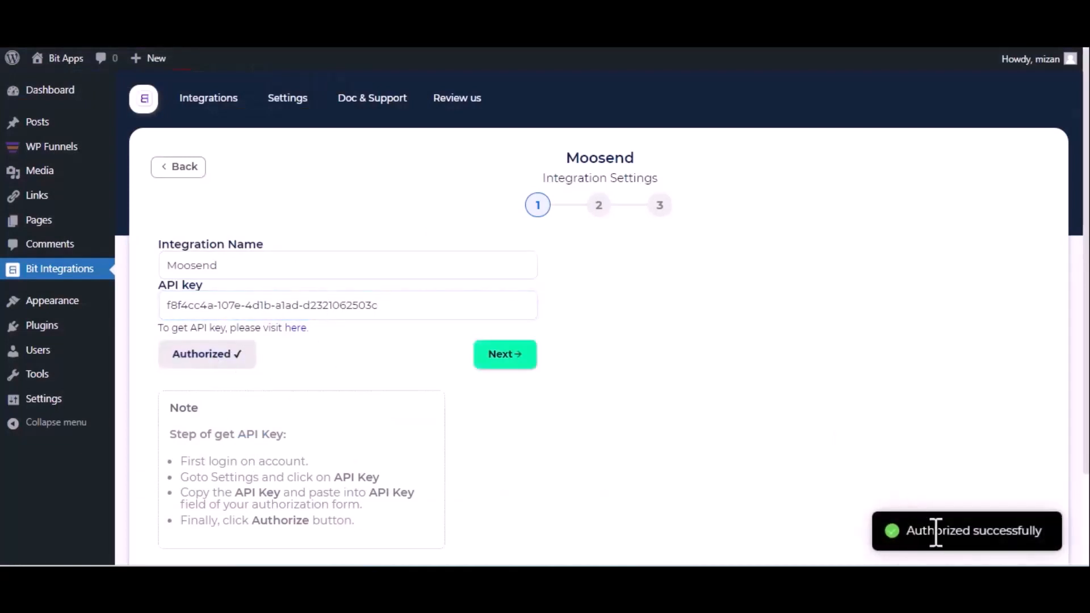
click(504, 359)
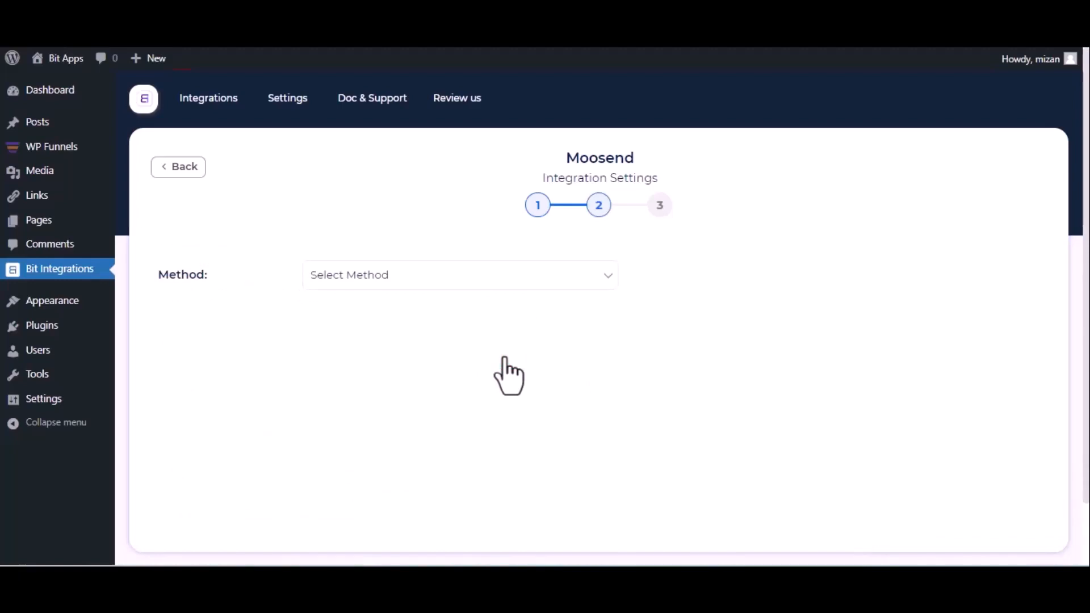
Set the Moosend method to Subscribe and choose the account's first mailing list as the list
click(353, 284)
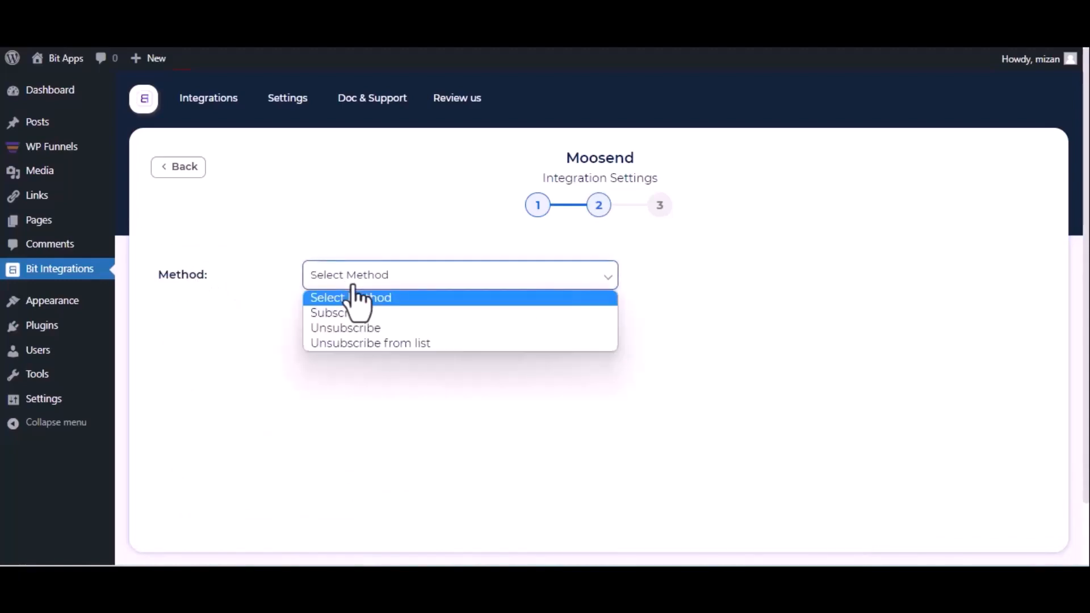
click(352, 314)
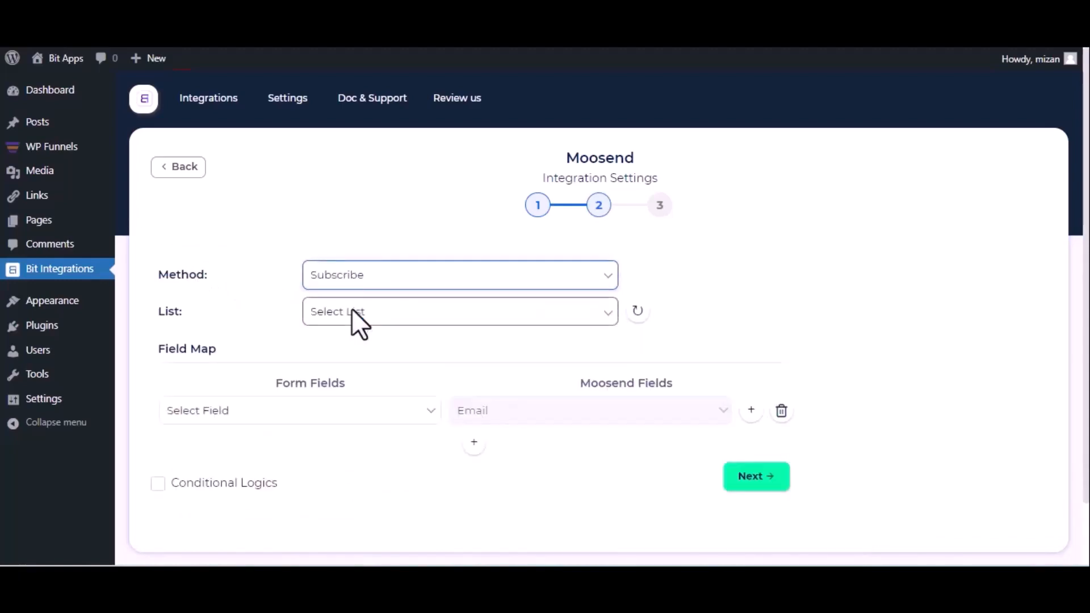
click(351, 319)
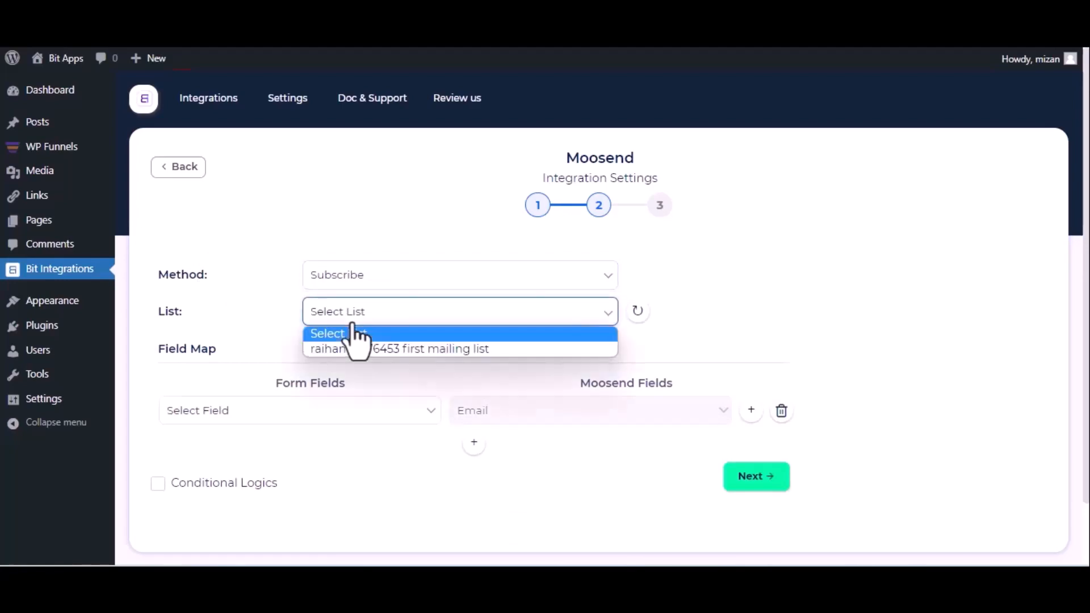
click(352, 348)
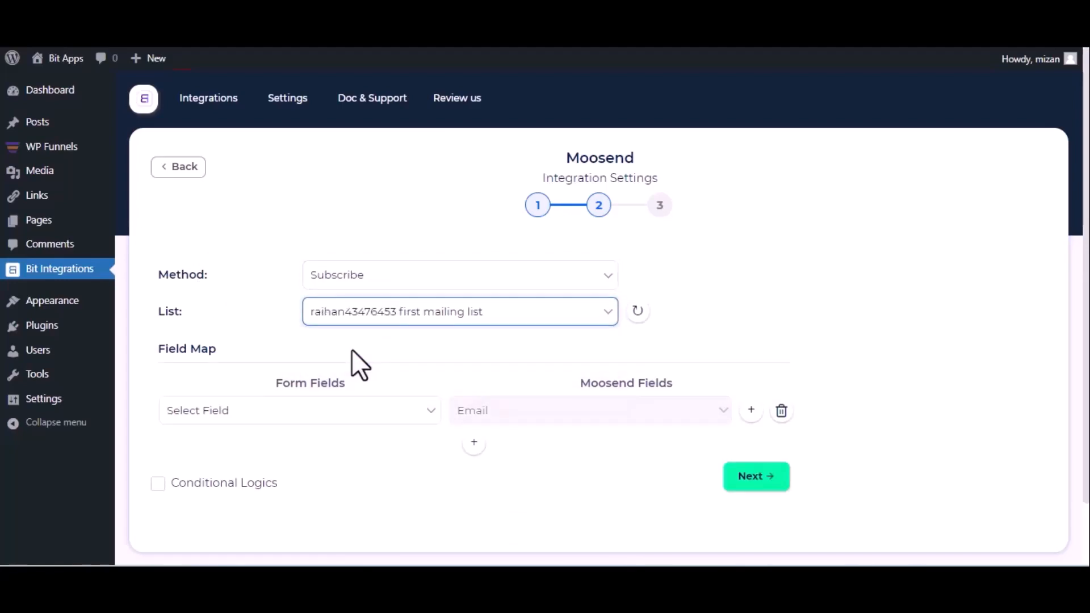
Map the webhook response's Email value to the Moosend Email field
scroll(352, 350, down, 2)
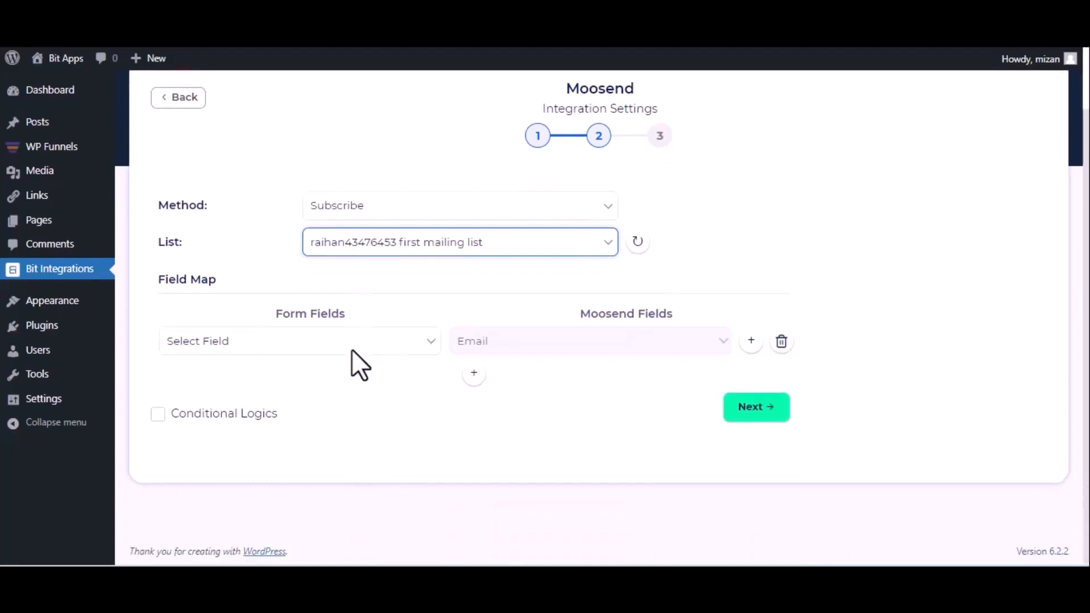
click(307, 343)
scroll(355, 193, down, 5)
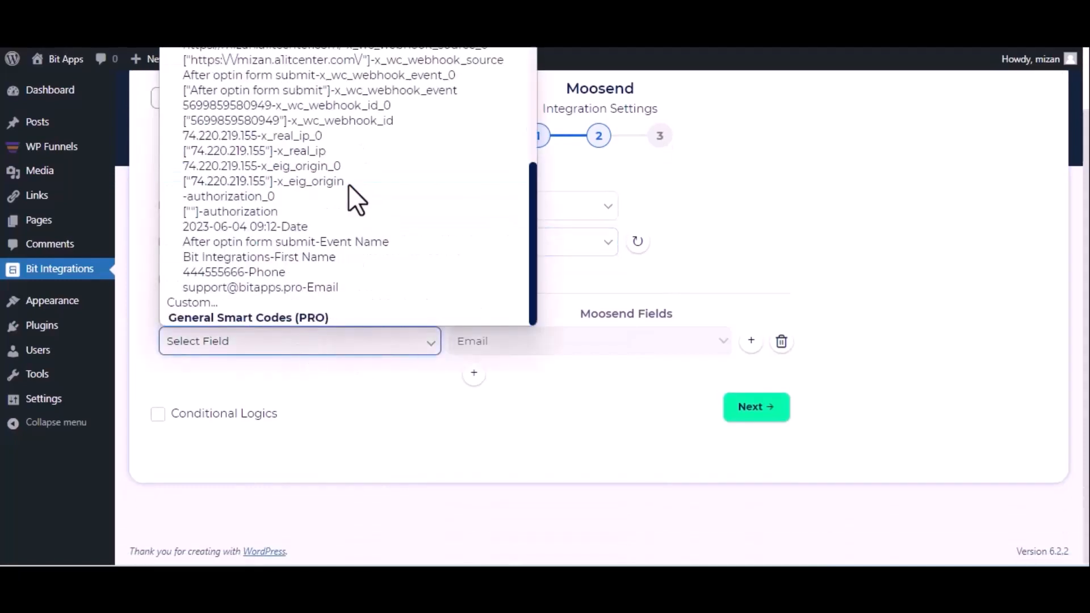
click(296, 263)
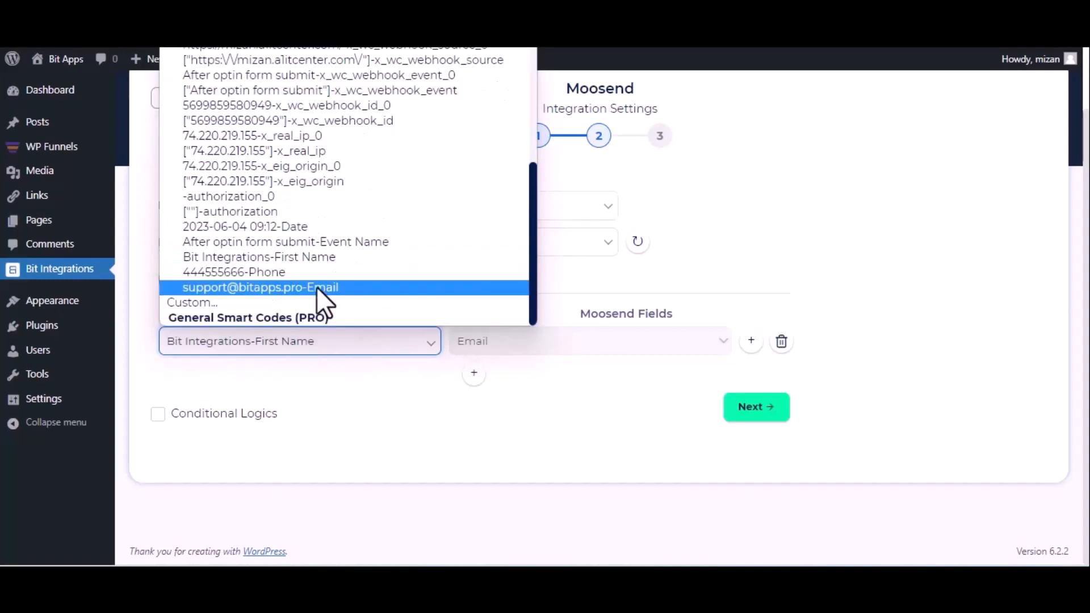
click(316, 288)
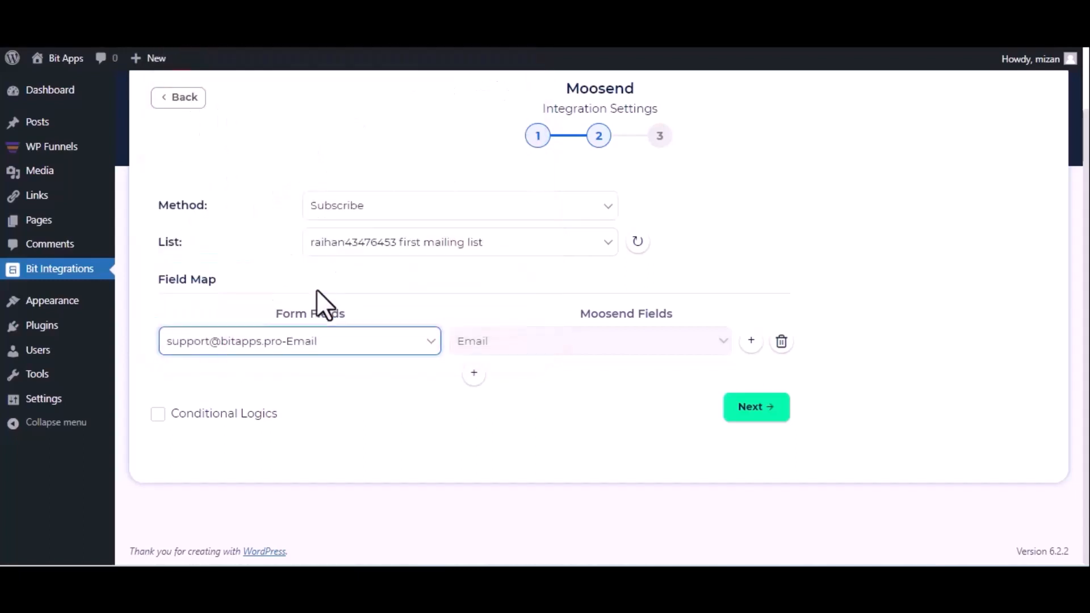
Add a mapping from the response's First Name value to the Moosend Name field, and finish and save the integration
click(474, 373)
click(474, 376)
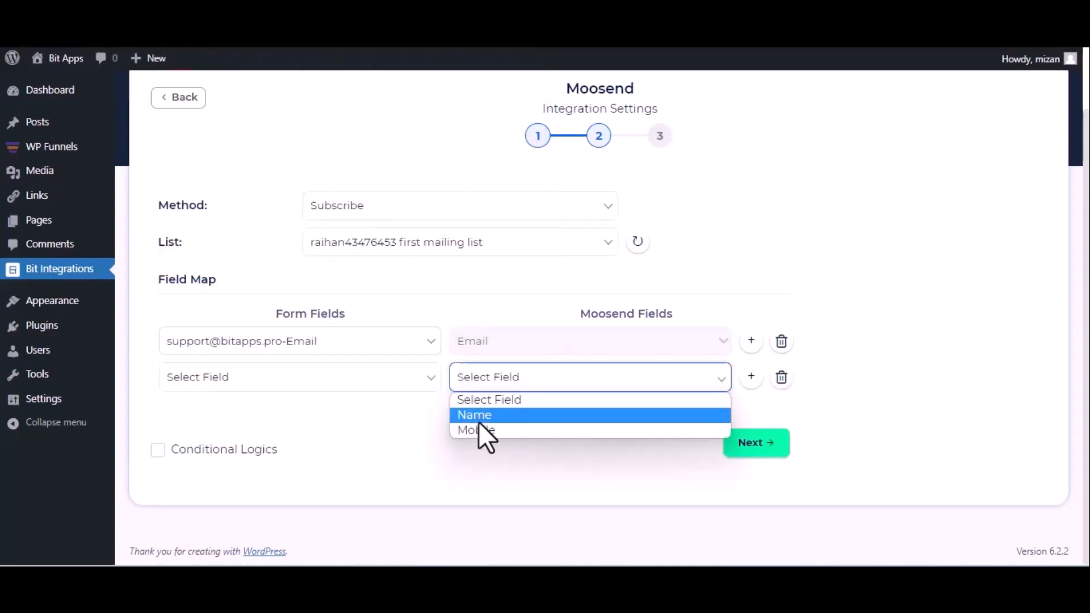
click(479, 419)
click(396, 377)
scroll(321, 250, down, 10)
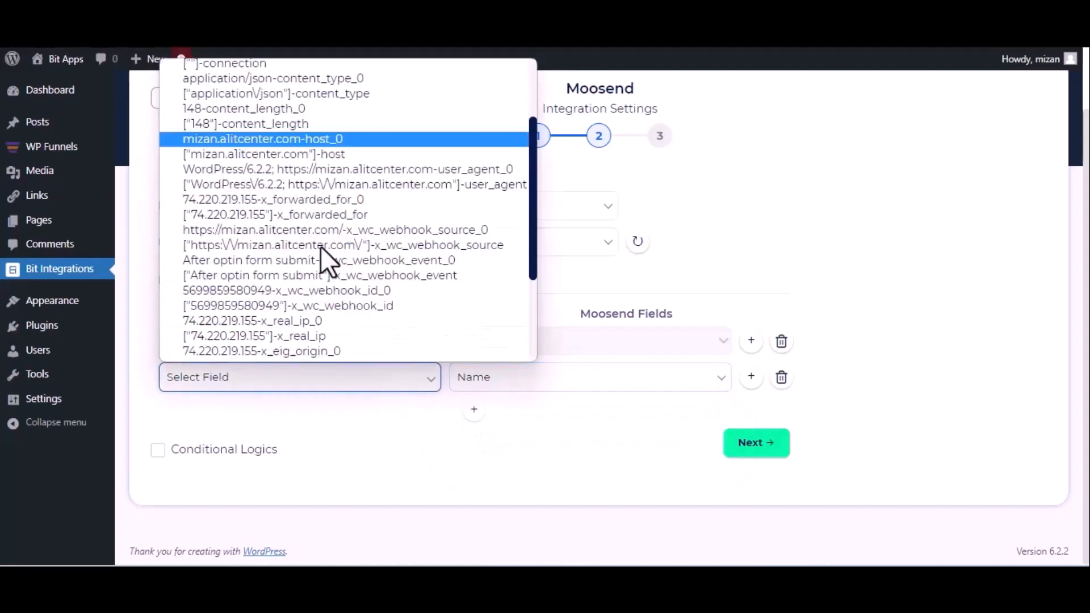
click(288, 294)
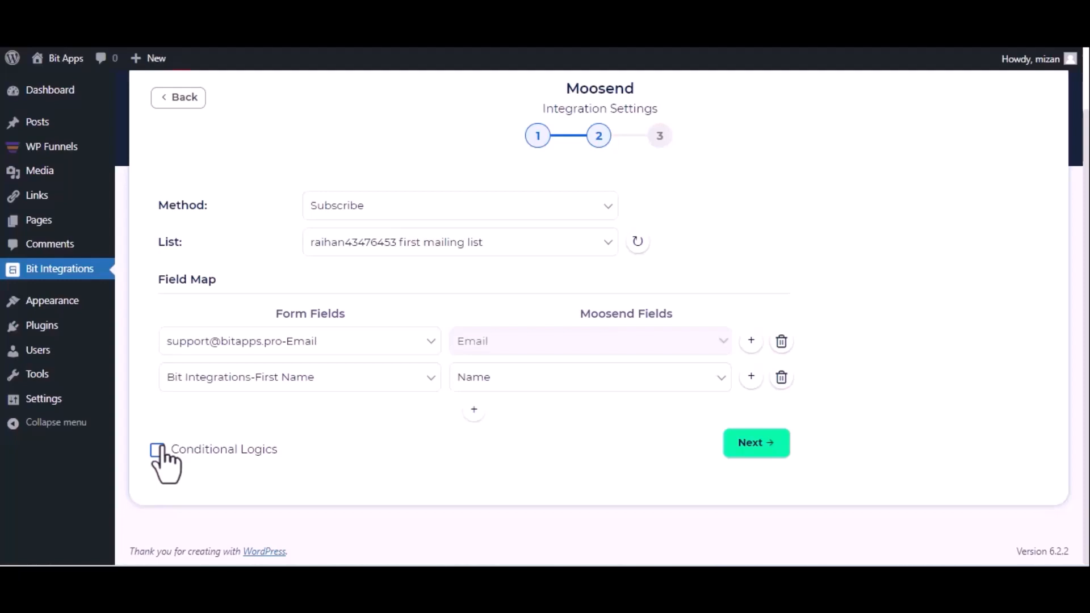
click(750, 443)
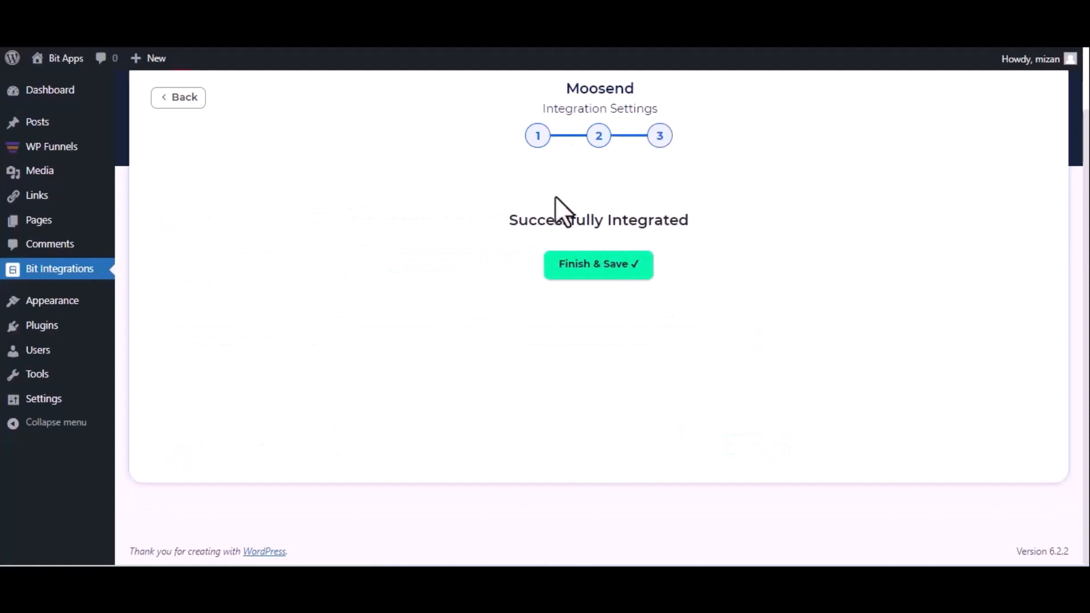
click(579, 271)
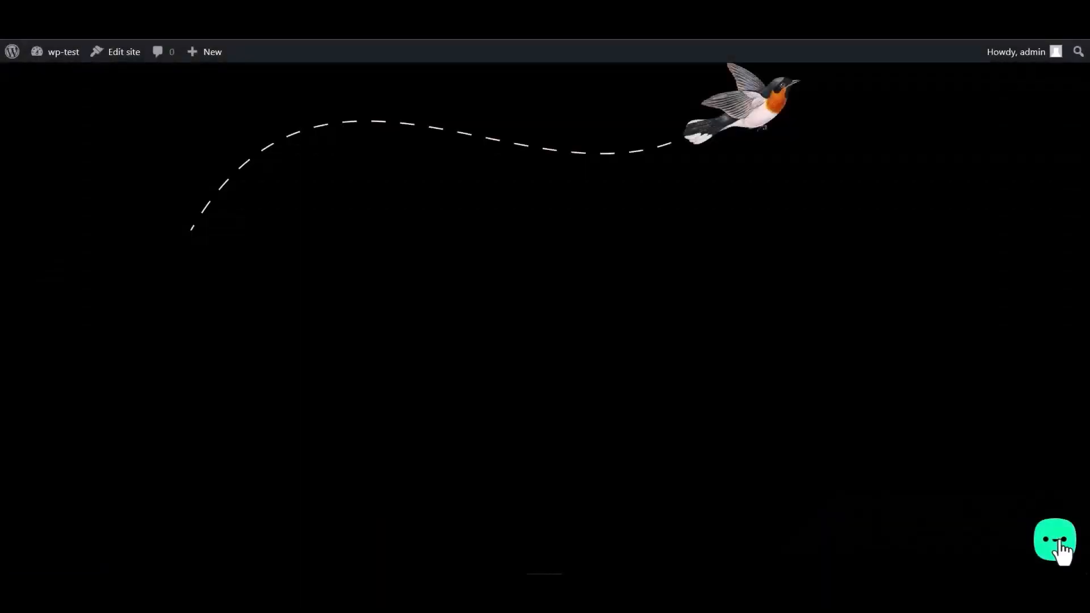
Open the Bit Integrations form from the website's chat widget and enter "Bit Integrations" as the name
click(1059, 548)
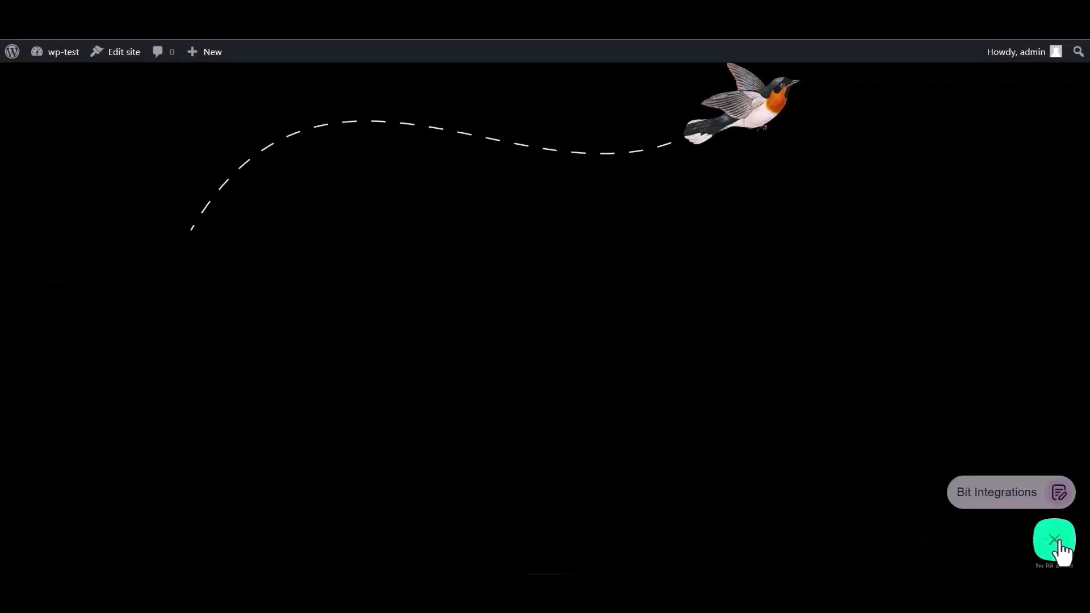
click(991, 493)
click(907, 370)
text(Bit I)
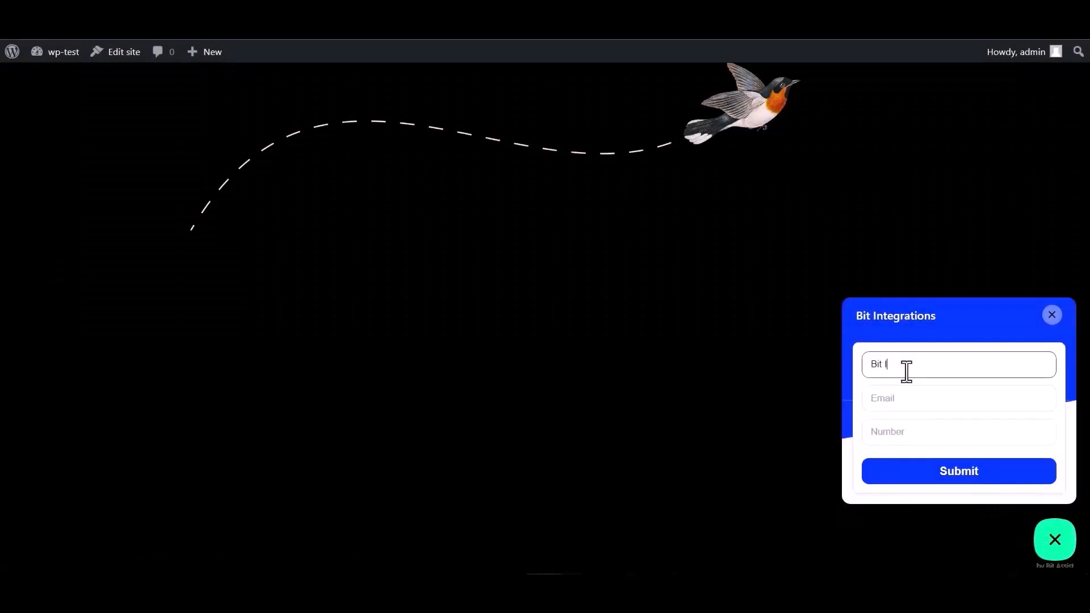
text(ntegrations)
Fill in the form's Email and Number fields with the contact's e-mail and phone number, and submit the form
click(916, 395)
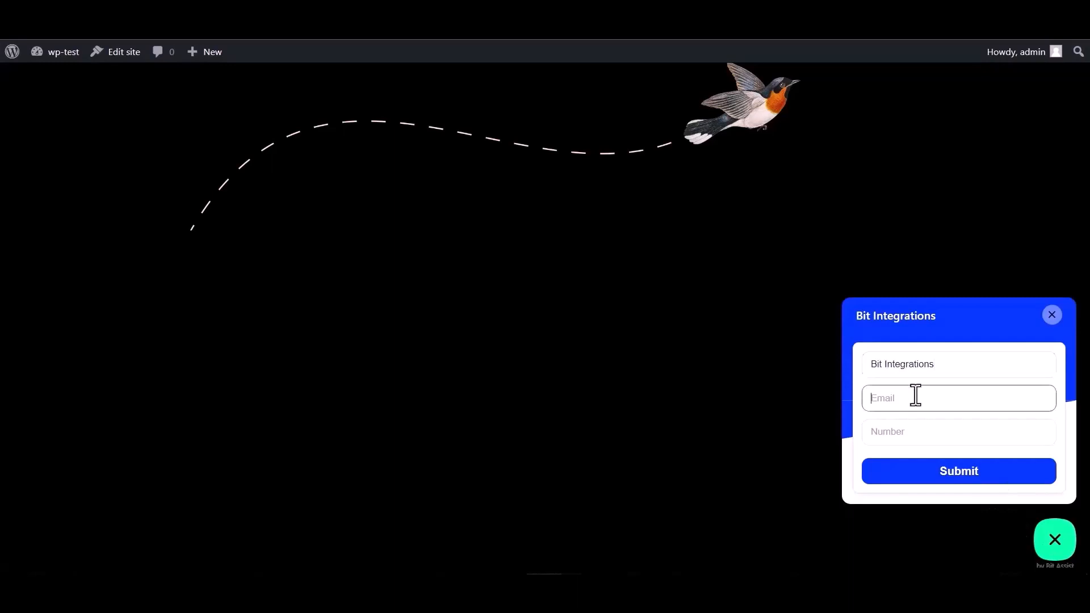
click(900, 427)
text(44455)
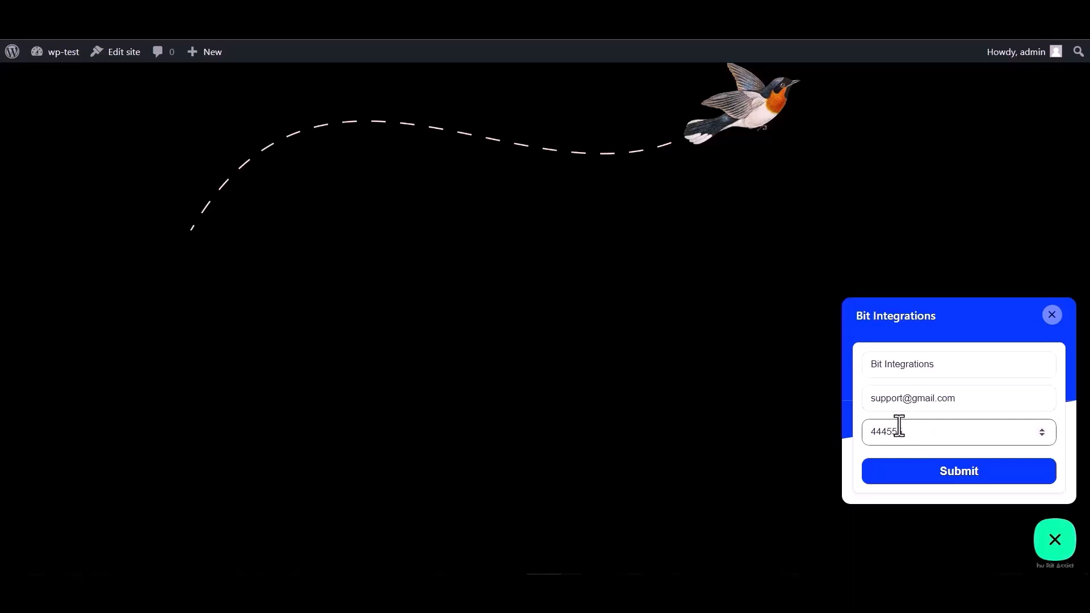
text(5666)
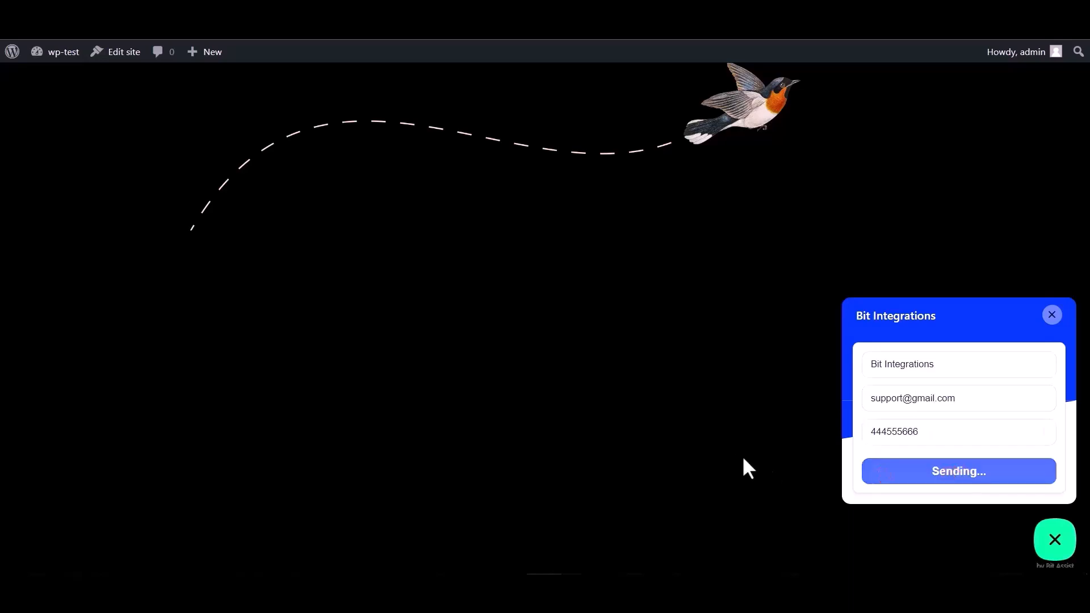